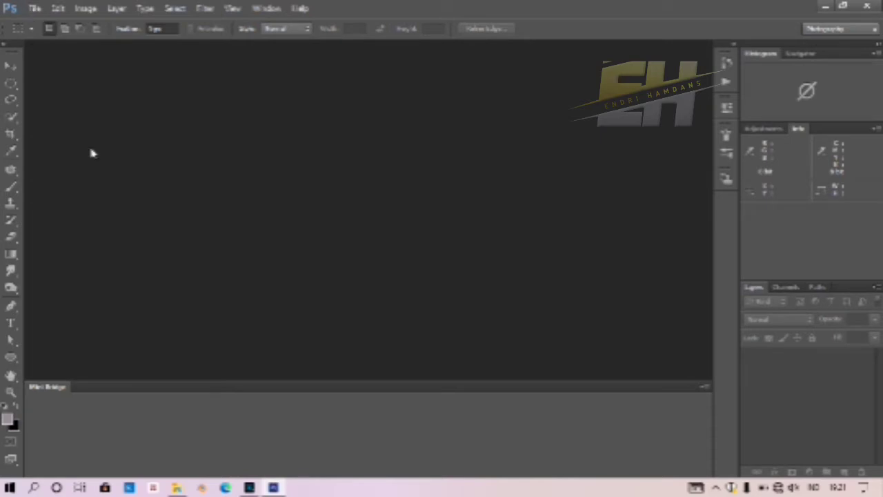
Step: Close the Mini Bridge panel from its panel options menu
{"action": "left_click", "coordinate": [702, 391]}
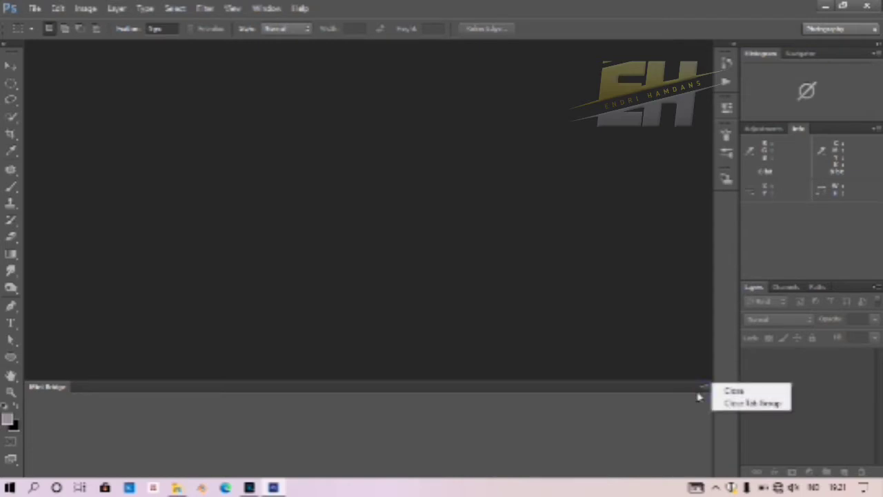
{"action": "left_click", "coordinate": [721, 393]}
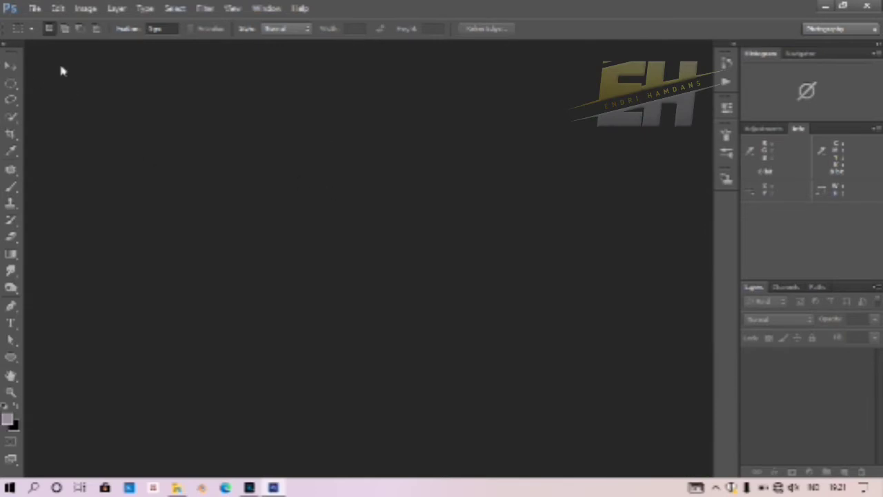
Step: Open the green fern-and-mushroom wallpaper image, accepting the default colour profile
{"action": "left_click", "coordinate": [35, 8]}
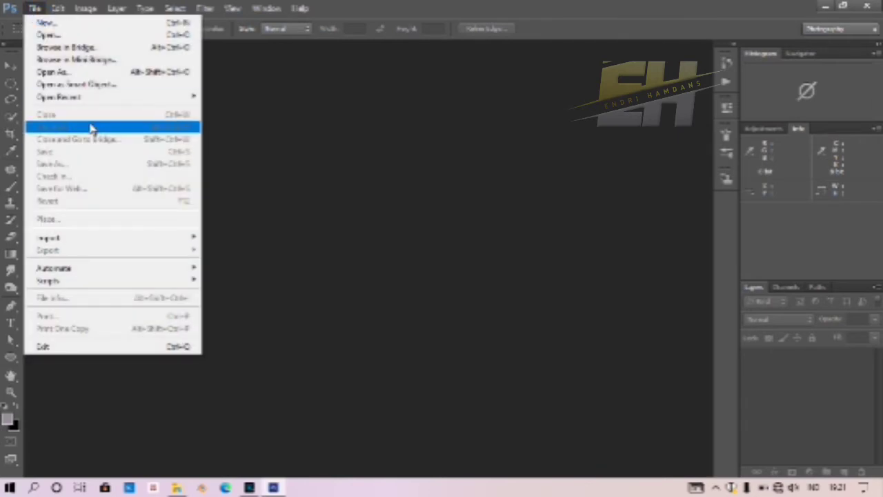
{"action": "left_click", "coordinate": [96, 35]}
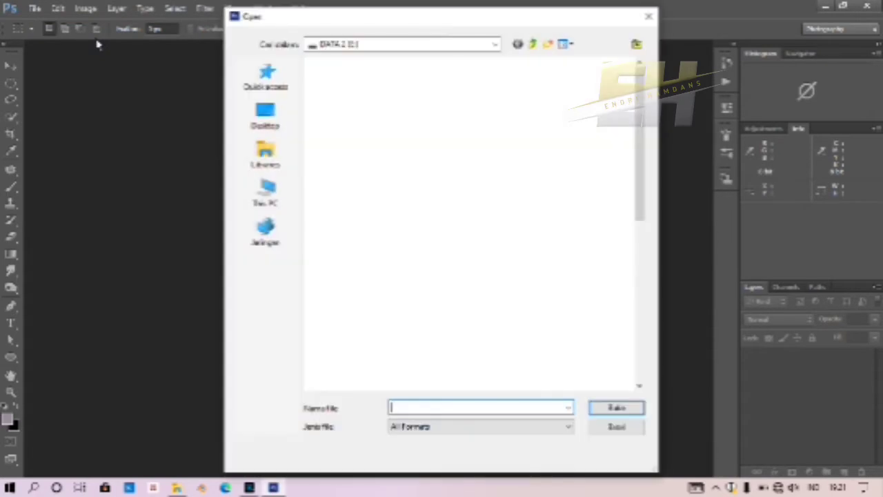
{"action": "scroll", "coordinate": [637, 195], "scroll_direction": "down", "scroll_amount": 5}
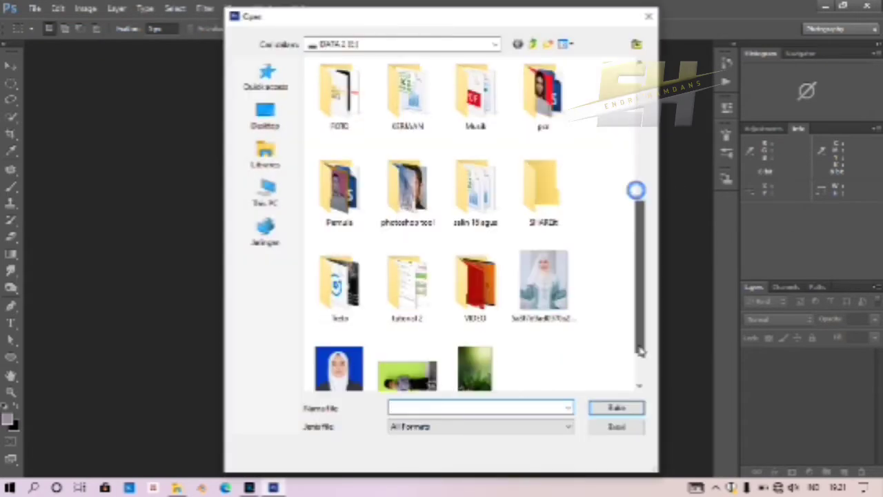
{"action": "scroll", "coordinate": [637, 195], "scroll_direction": "down", "scroll_amount": 3}
{"action": "left_click", "coordinate": [476, 331]}
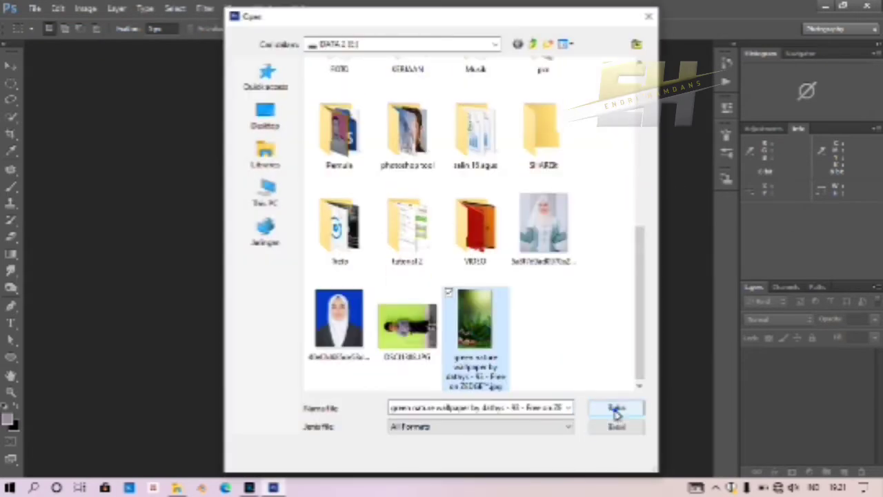
{"action": "left_click", "coordinate": [613, 406]}
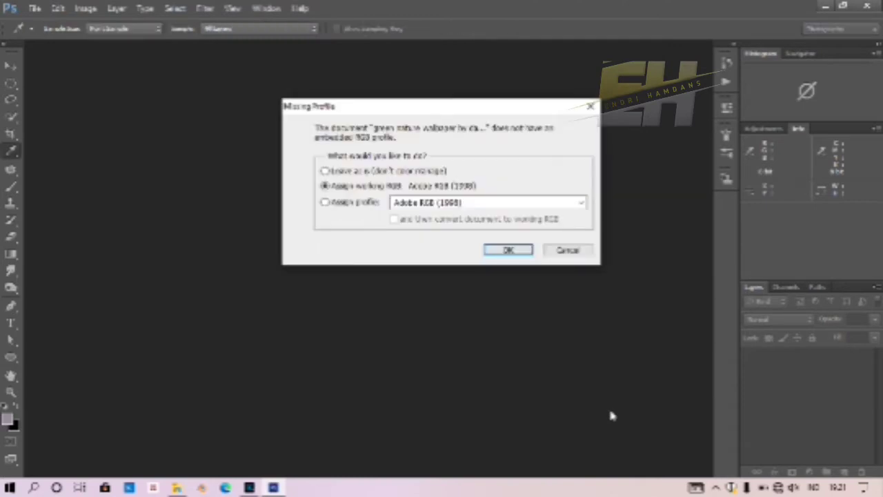
{"action": "left_click", "coordinate": [516, 254]}
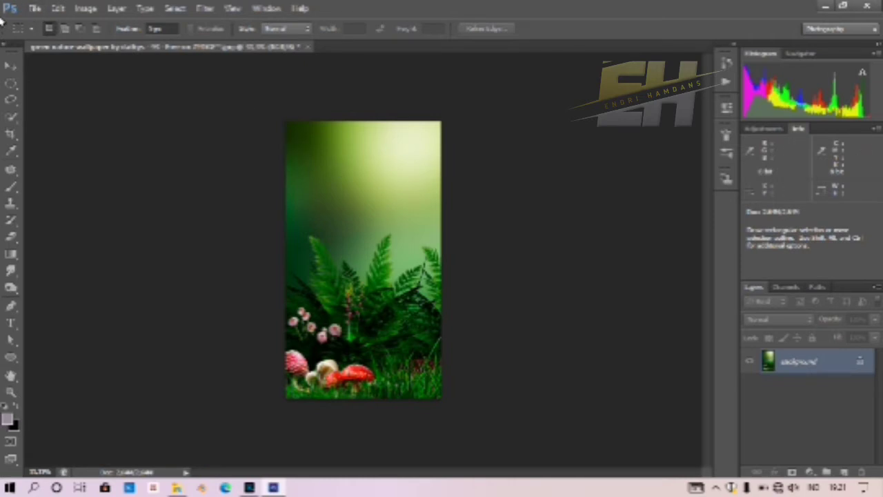
{"action": "left_click", "coordinate": [34, 10]}
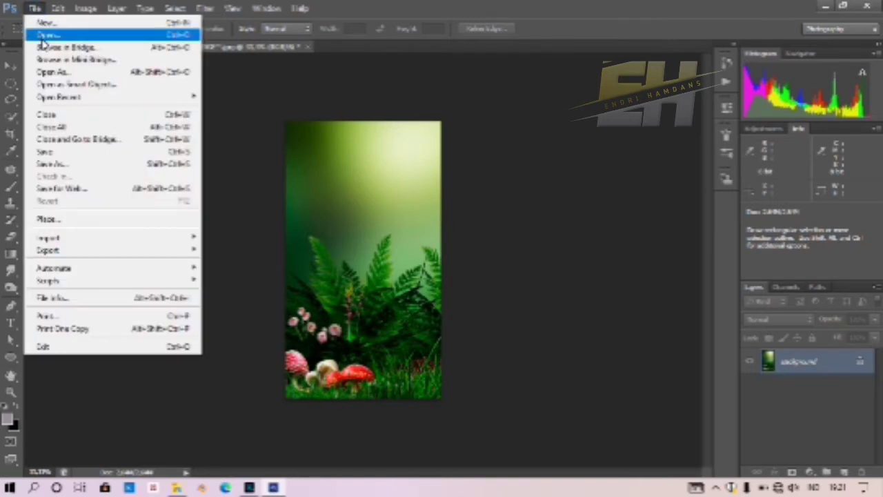
Step: Open the boy's green-screen photo DSC01585.JPG, accepting the profile mismatch handling
{"action": "left_click", "coordinate": [44, 36]}
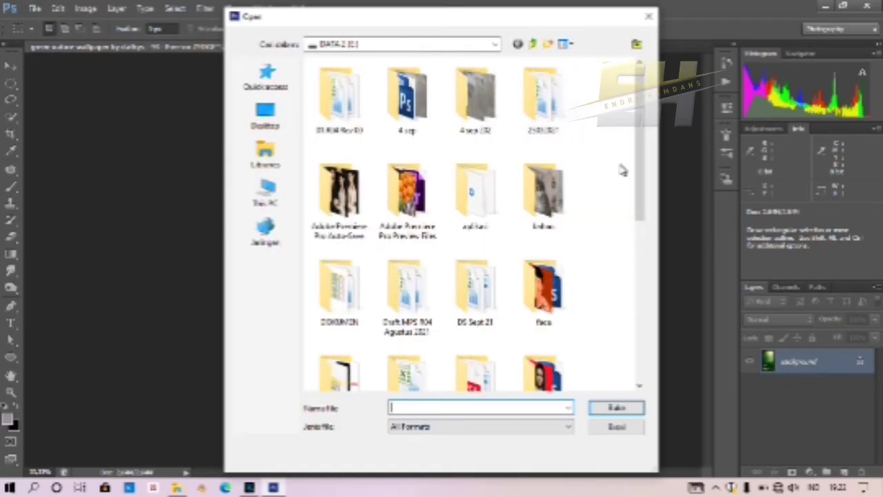
{"action": "scroll", "coordinate": [641, 242], "scroll_direction": "down", "scroll_amount": 2}
{"action": "left_click_drag", "start_coordinate": [641, 242], "coordinate": [639, 362]}
{"action": "left_click", "coordinate": [407, 352]}
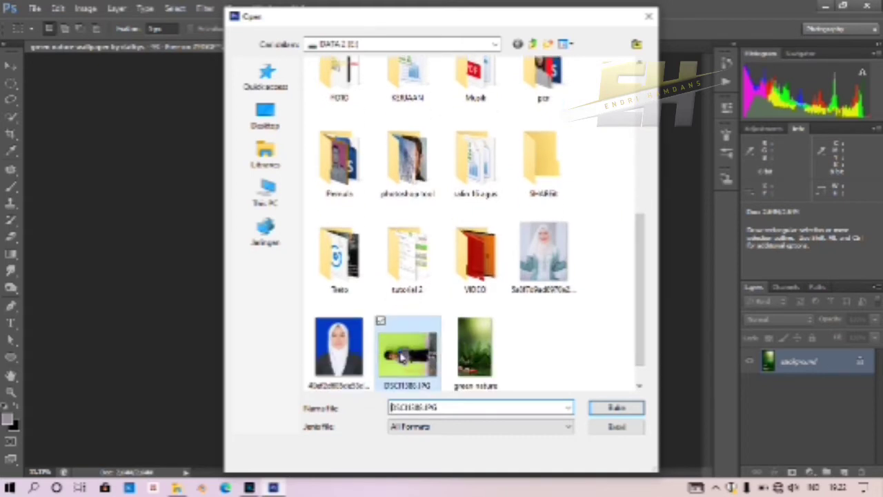
{"action": "left_click", "coordinate": [621, 409]}
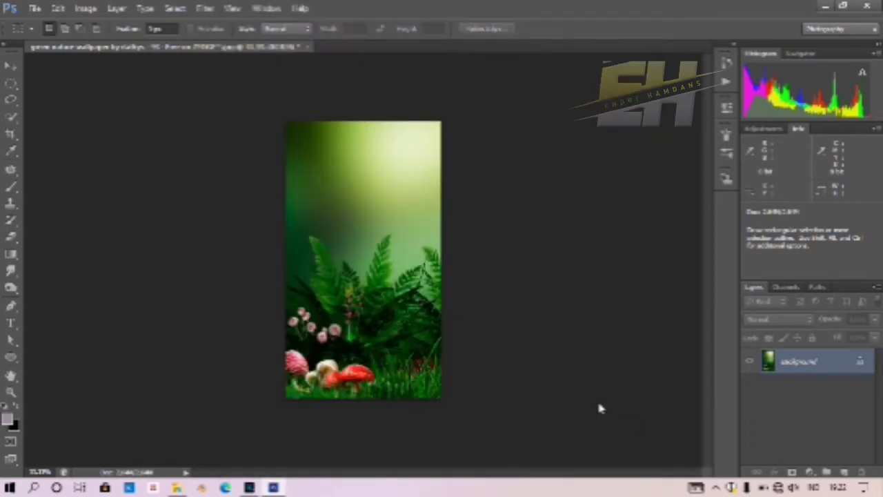
{"action": "left_click", "coordinate": [489, 257]}
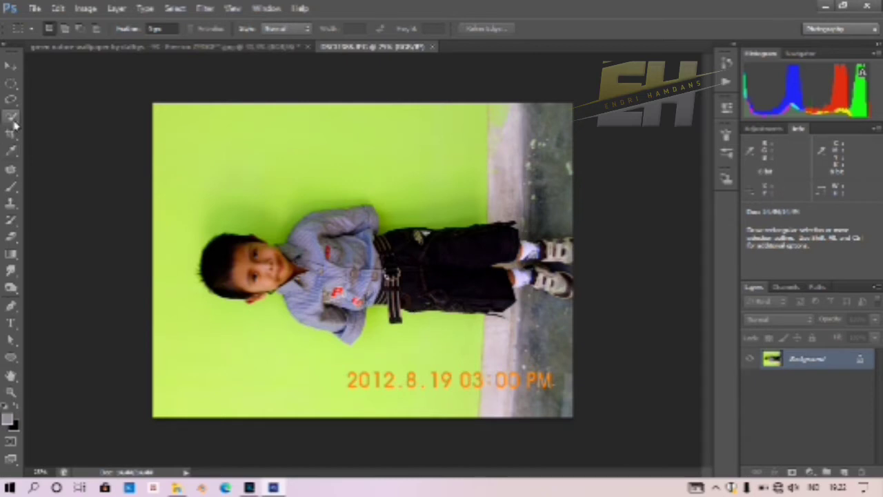
Step: Paint a Quick Selection over the boy's head, body, trousers, hanging belt and shoes
{"action": "left_click", "coordinate": [13, 120]}
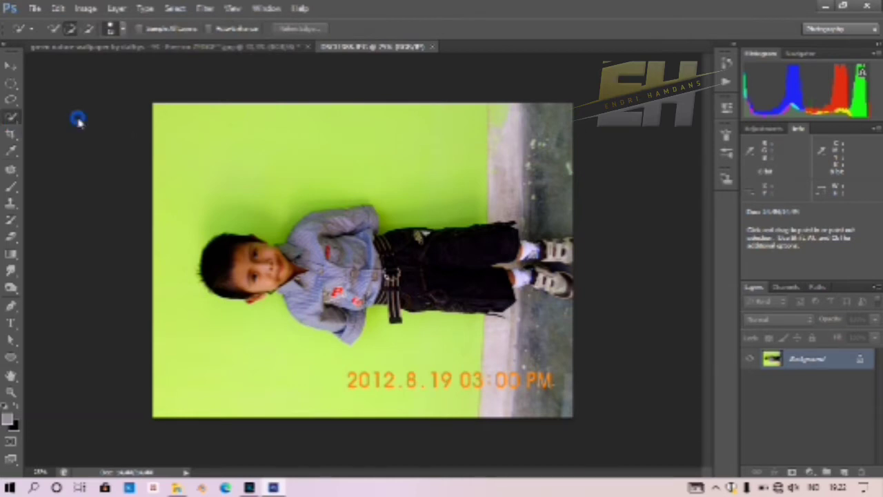
{"action": "left_click", "coordinate": [80, 119]}
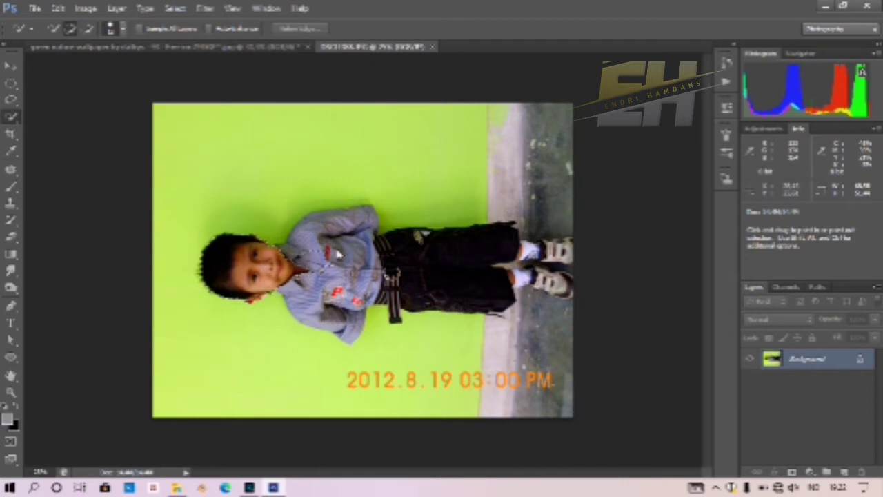
{"action": "mouse_move", "coordinate": [308, 274]}
{"action": "left_mouse_down"}
{"action": "mouse_move", "coordinate": [315, 265]}
{"action": "mouse_move", "coordinate": [307, 248]}
{"action": "mouse_move", "coordinate": [340, 338]}
{"action": "left_mouse_up"}
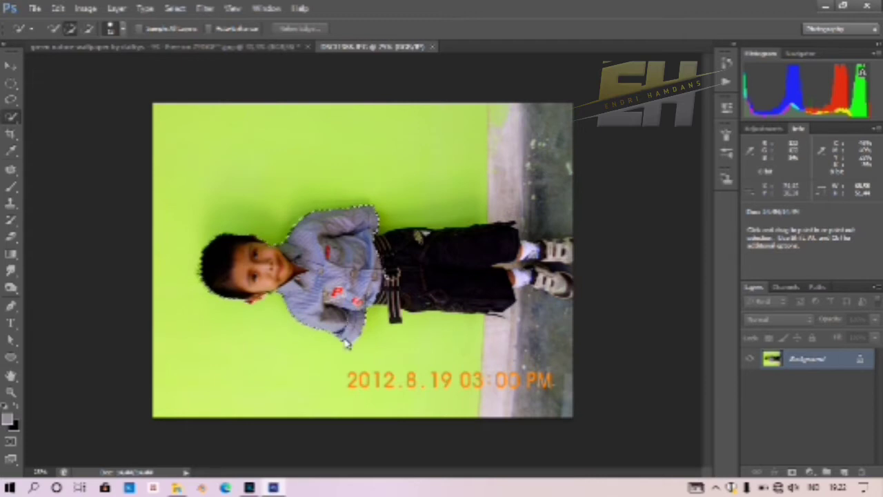
{"action": "left_click_drag", "start_coordinate": [359, 314], "coordinate": [397, 264]}
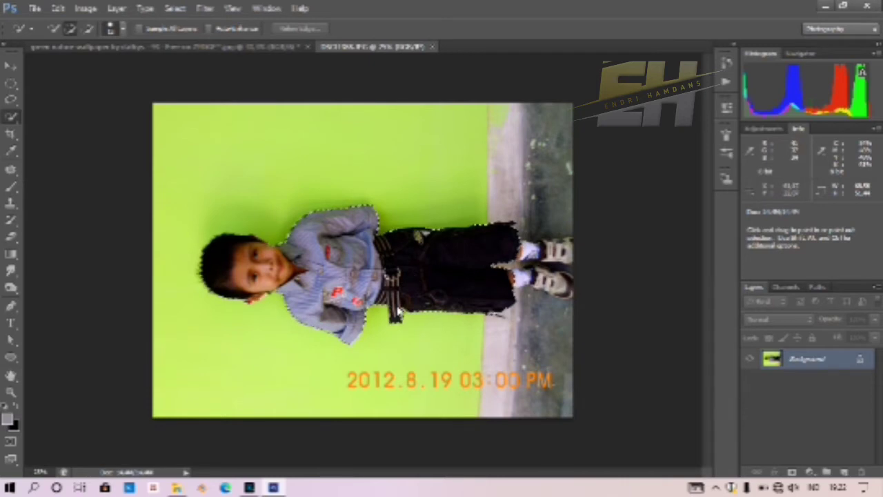
{"action": "left_click_drag", "start_coordinate": [398, 311], "coordinate": [395, 323]}
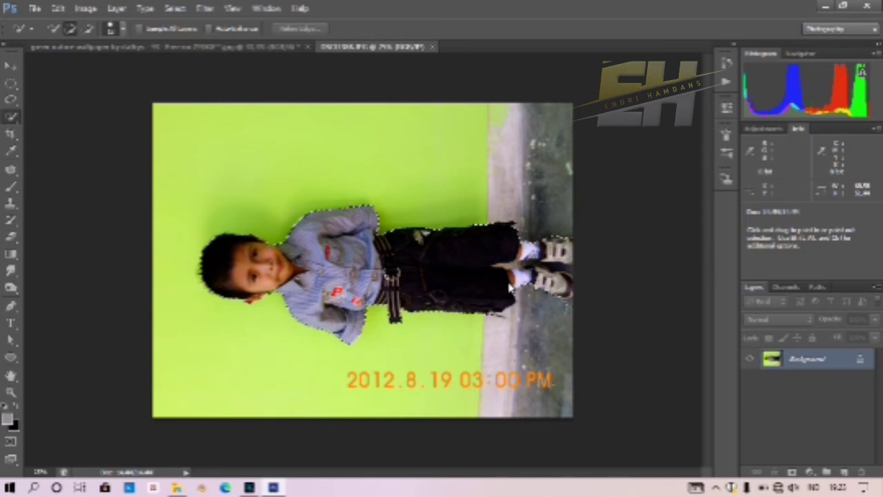
{"action": "left_click", "coordinate": [378, 282]}
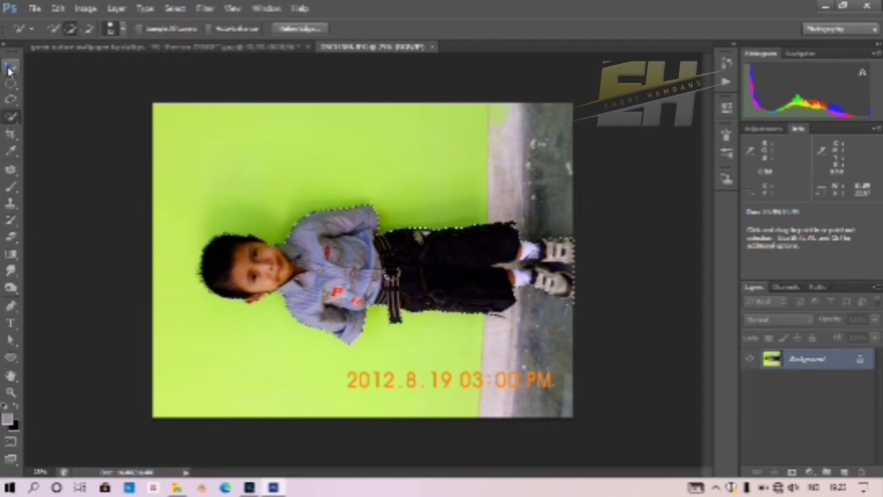
Step: Move the selected boy onto the wallpaper document as Layer 1, converting its colours
{"action": "left_click", "coordinate": [9, 69]}
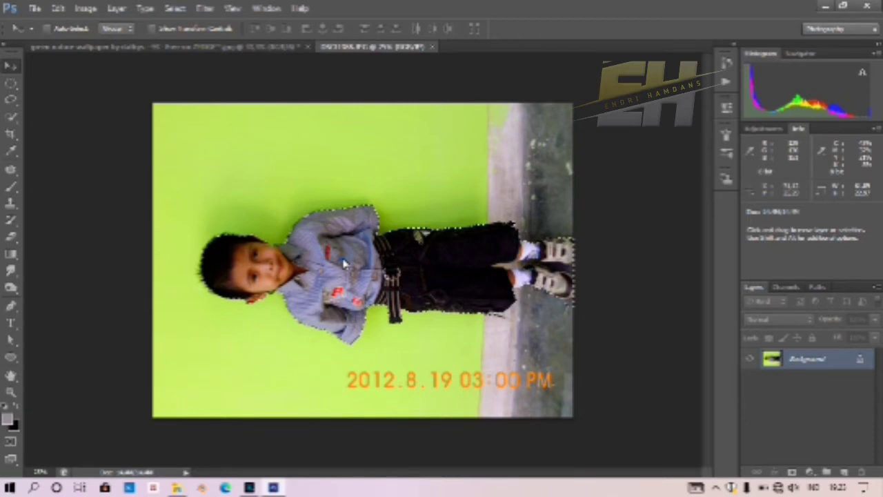
{"action": "mouse_move", "coordinate": [345, 263]}
{"action": "left_mouse_down"}
{"action": "mouse_move", "coordinate": [141, 240]}
{"action": "mouse_move", "coordinate": [195, 58]}
{"action": "mouse_move", "coordinate": [493, 253]}
{"action": "left_mouse_up"}
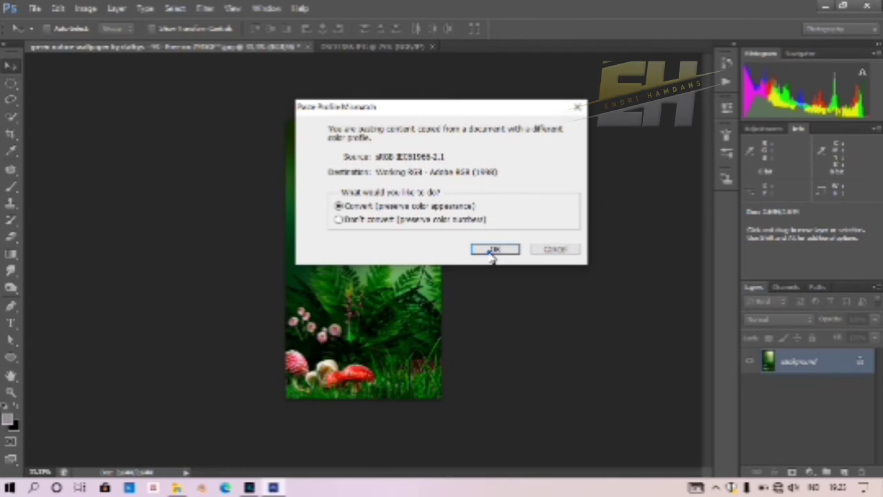
{"action": "left_click", "coordinate": [494, 250]}
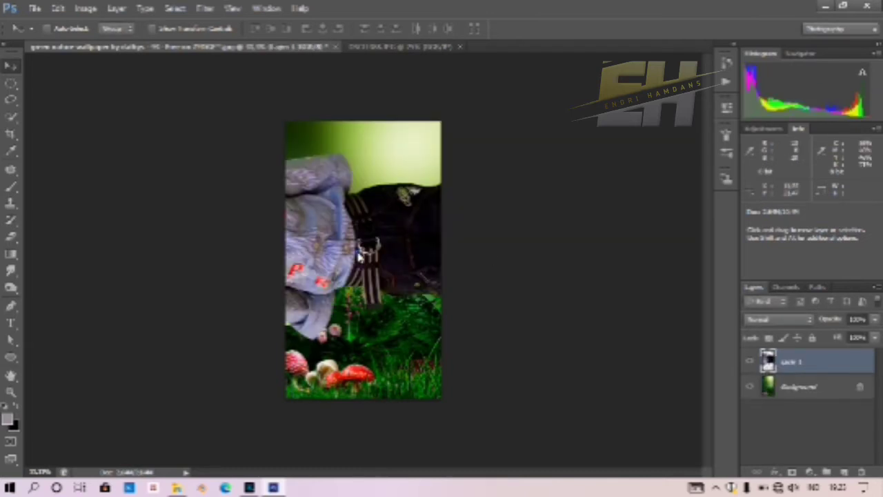
Step: Reposition the boy lower toward the grass and start Free Transform with Ctrl+T
{"action": "mouse_move", "coordinate": [358, 257]}
{"action": "left_mouse_down"}
{"action": "mouse_move", "coordinate": [425, 245]}
{"action": "mouse_move", "coordinate": [400, 270]}
{"action": "left_mouse_up"}
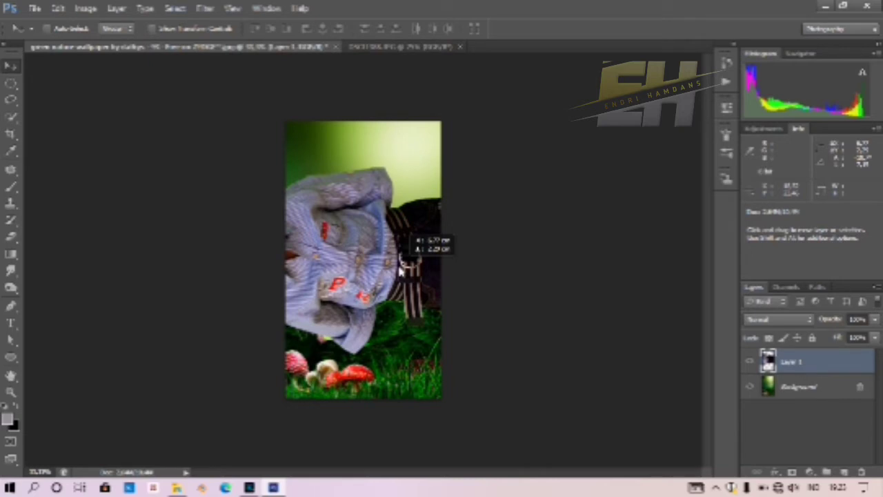
{"action": "mouse_move", "coordinate": [399, 270]}
{"action": "left_mouse_down"}
{"action": "mouse_move", "coordinate": [371, 268]}
{"action": "mouse_move", "coordinate": [534, 283]}
{"action": "mouse_move", "coordinate": [489, 298]}
{"action": "mouse_move", "coordinate": [397, 283]}
{"action": "left_mouse_up"}
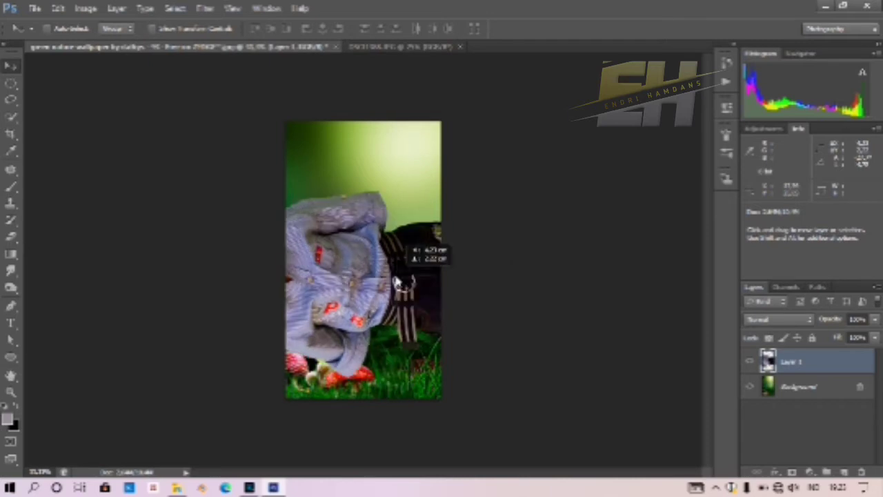
{"action": "left_click_drag", "start_coordinate": [396, 283], "coordinate": [384, 285]}
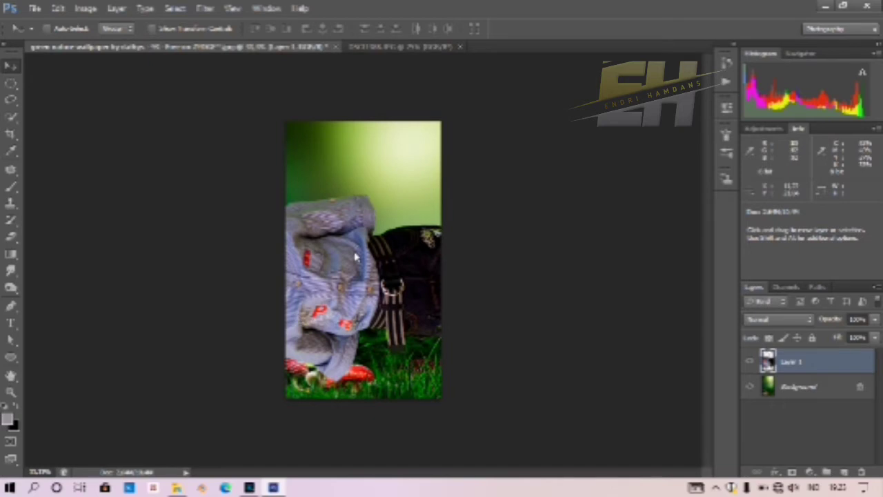
{"action": "key", "text": "ctrl+t"}
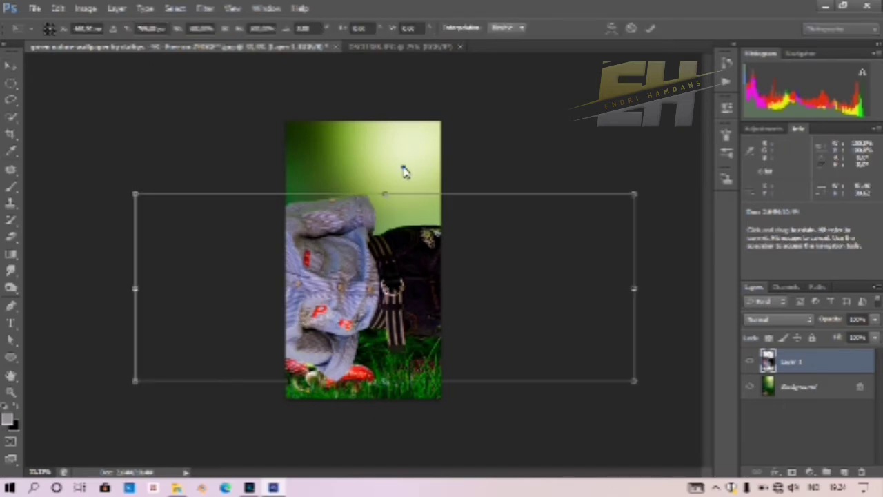
Step: Rotate the boy layer back upright to 0° and move it down so his face shows
{"action": "left_click_drag", "start_coordinate": [405, 172], "coordinate": [459, 239]}
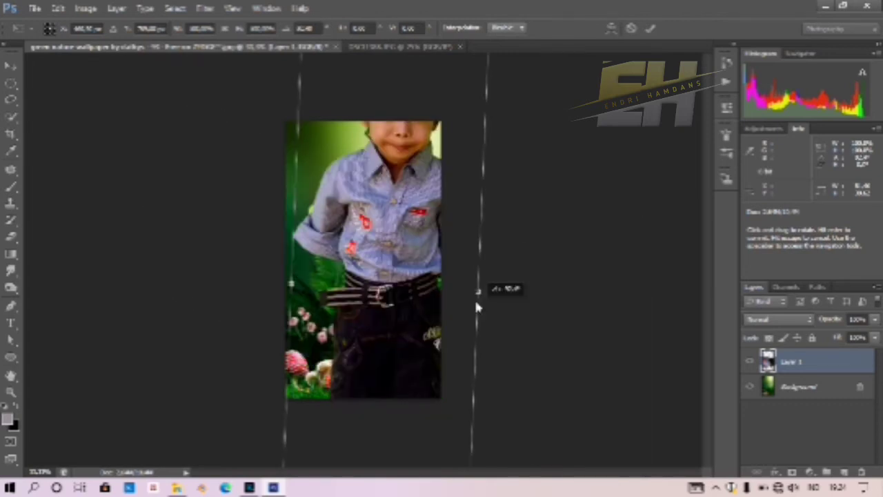
{"action": "left_click_drag", "start_coordinate": [475, 304], "coordinate": [476, 301]}
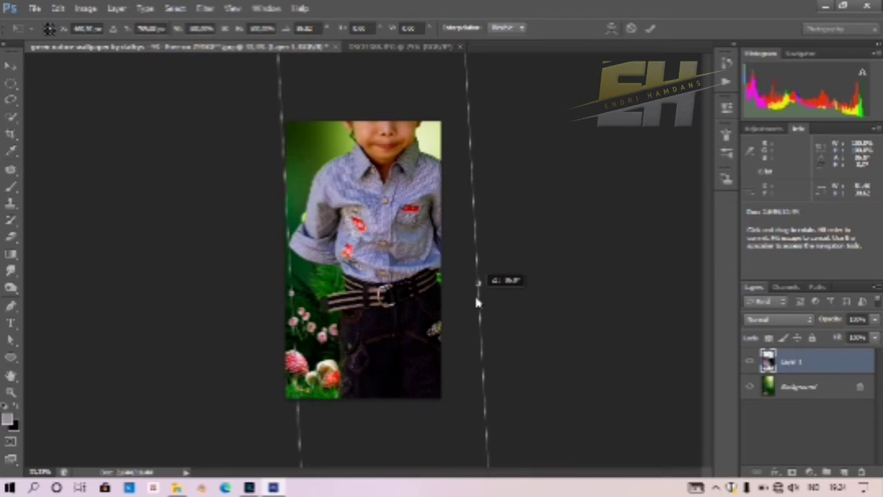
{"action": "left_click_drag", "start_coordinate": [476, 302], "coordinate": [476, 301]}
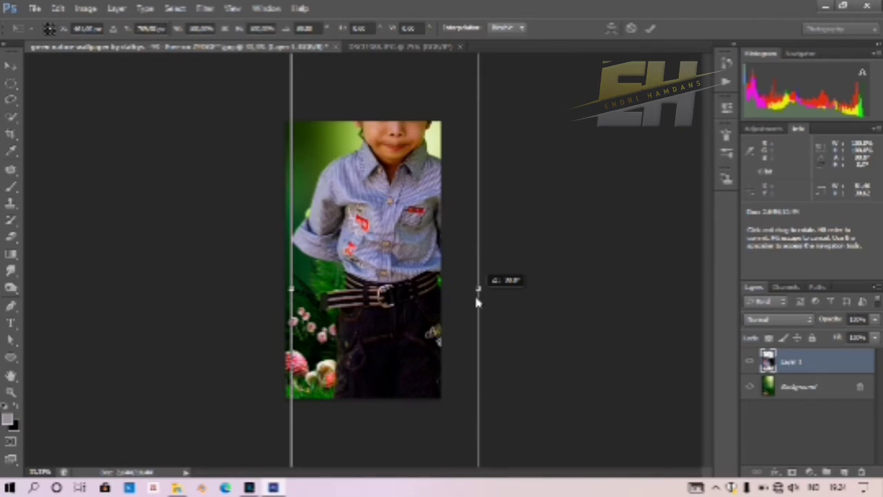
{"action": "left_click_drag", "start_coordinate": [390, 218], "coordinate": [390, 289]}
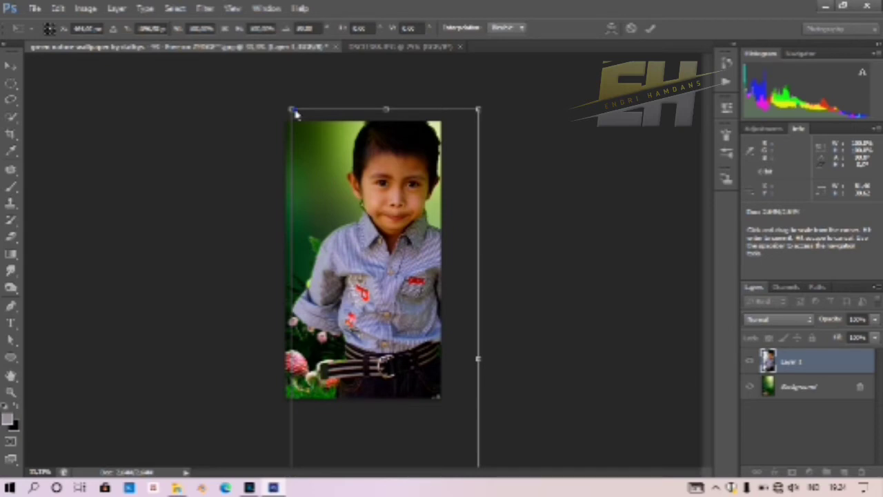
Step: Scale the boy down from a corner handle and move him toward the right side
{"action": "mouse_move", "coordinate": [295, 112]}
{"action": "left_mouse_down"}
{"action": "mouse_move", "coordinate": [382, 341]}
{"action": "mouse_move", "coordinate": [379, 187]}
{"action": "left_mouse_up"}
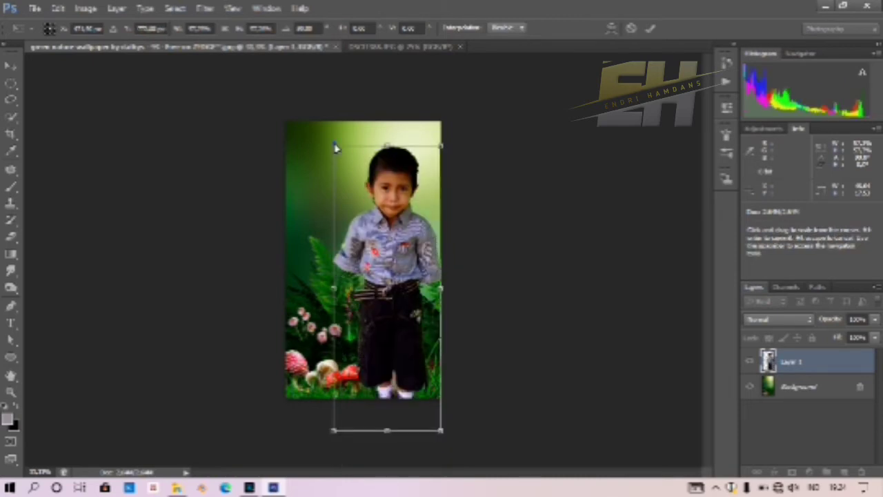
{"action": "left_click_drag", "start_coordinate": [334, 147], "coordinate": [357, 212]}
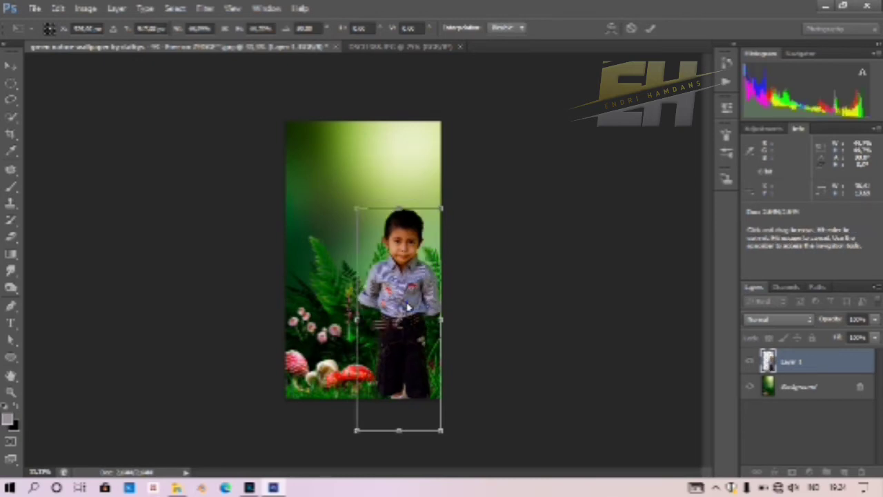
{"action": "left_click_drag", "start_coordinate": [408, 308], "coordinate": [402, 278]}
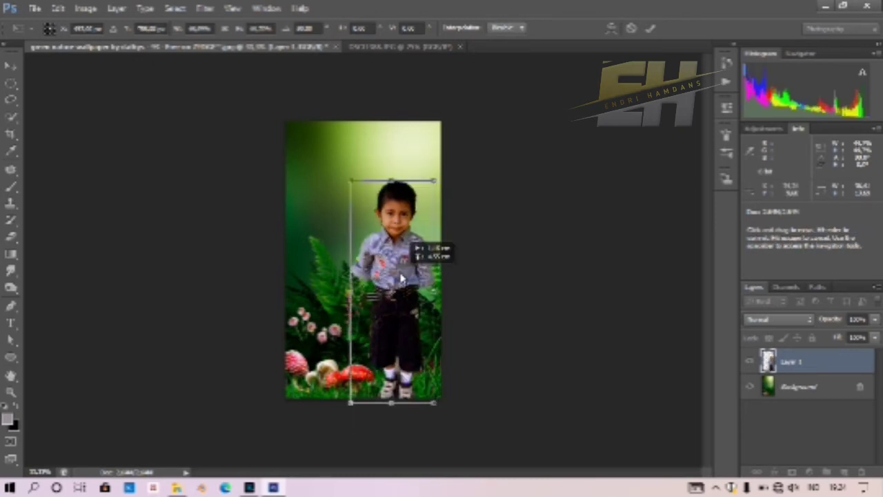
{"action": "left_click_drag", "start_coordinate": [402, 277], "coordinate": [407, 275]}
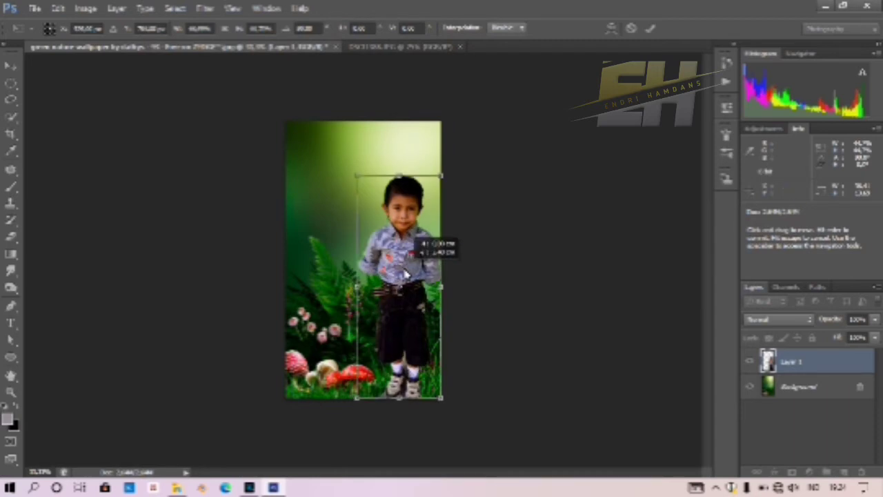
Step: Fine-tune the boy's size, commit the transform, and zoom in on the picture
{"action": "left_click", "coordinate": [357, 177]}
{"action": "left_click_drag", "start_coordinate": [358, 177], "coordinate": [353, 172]}
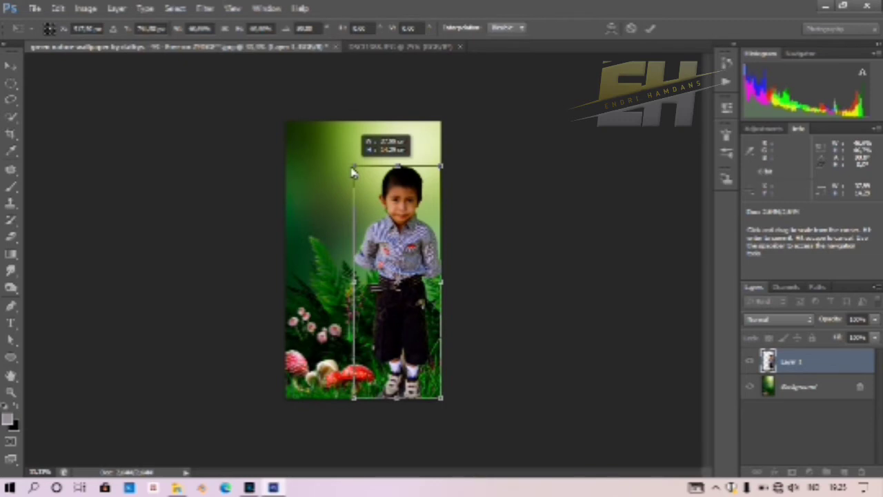
{"action": "left_click_drag", "start_coordinate": [353, 172], "coordinate": [350, 169]}
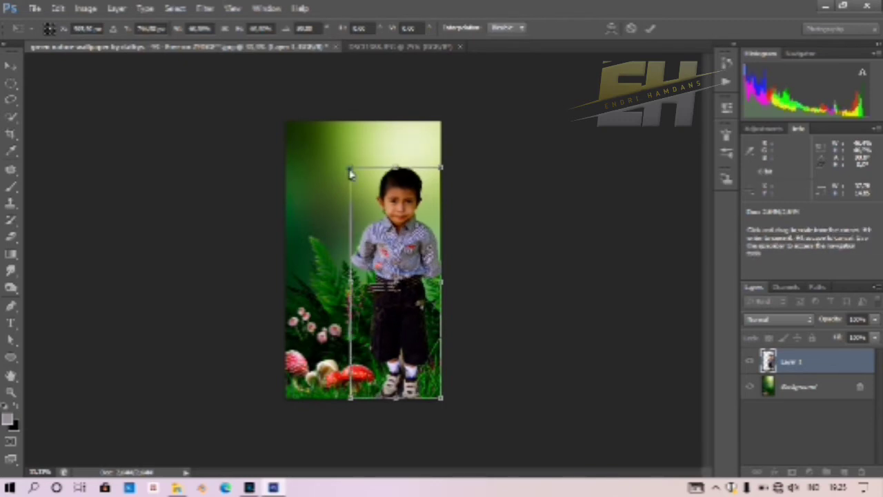
{"action": "left_click_drag", "start_coordinate": [348, 171], "coordinate": [355, 179]}
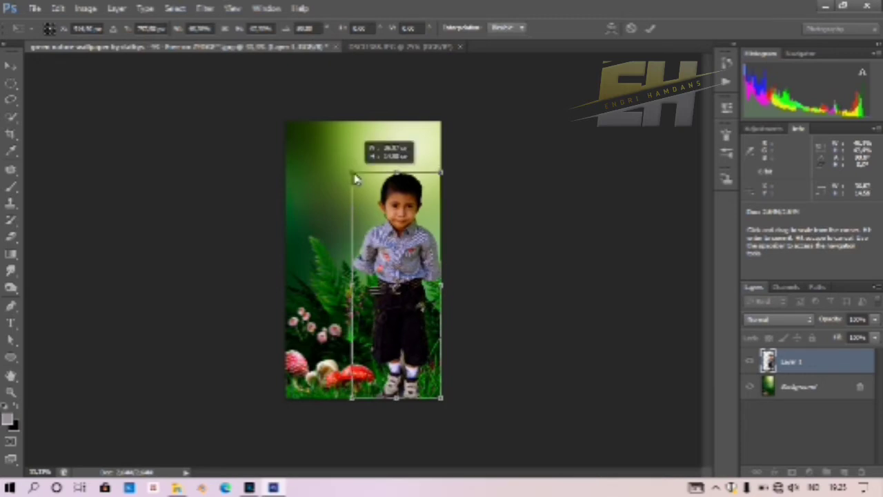
{"action": "left_click_drag", "start_coordinate": [355, 179], "coordinate": [353, 179]}
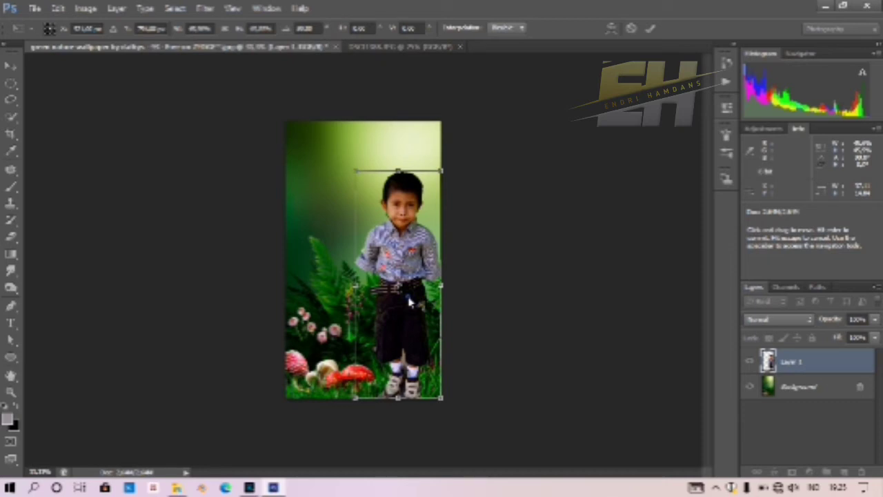
{"action": "key", "text": "Return"}
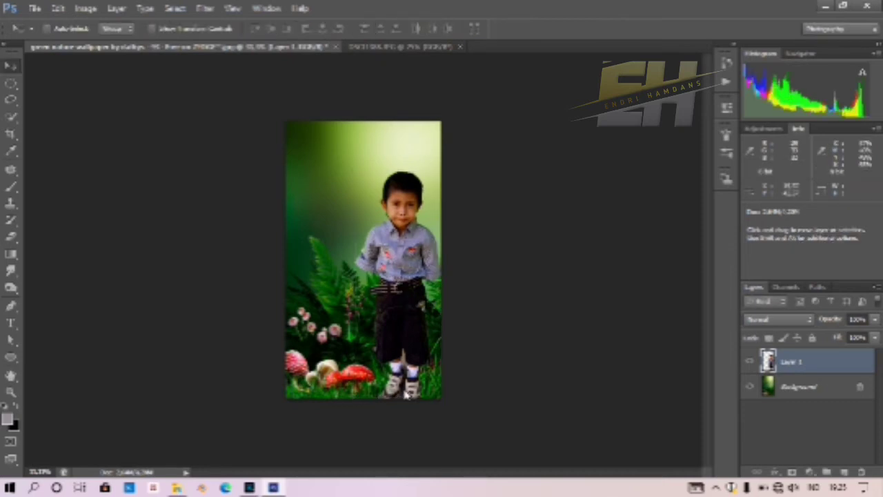
{"action": "key", "text": "ctrl+plus"}
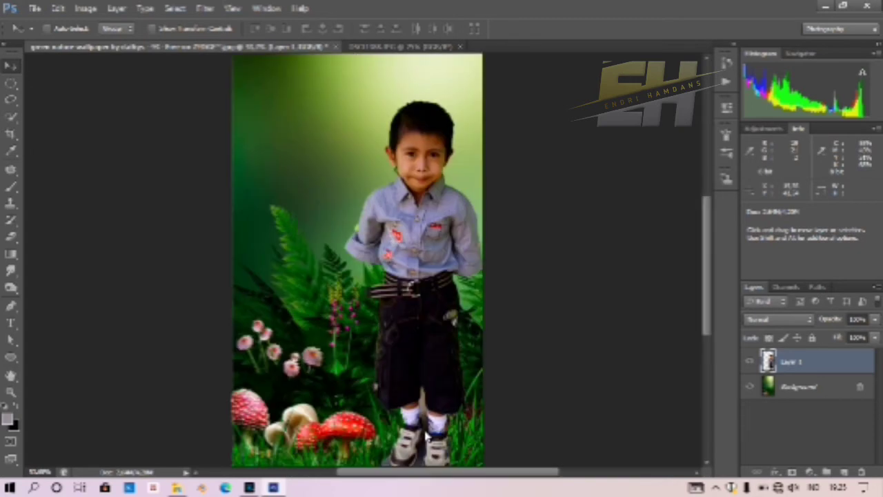
Step: Zoom to the shoes and select the plain Eraser Tool with an adjusted brush size
{"action": "scroll", "coordinate": [426, 436], "scroll_direction": "up", "scroll_amount": 2}
{"action": "left_click_drag", "start_coordinate": [708, 347], "coordinate": [711, 395]}
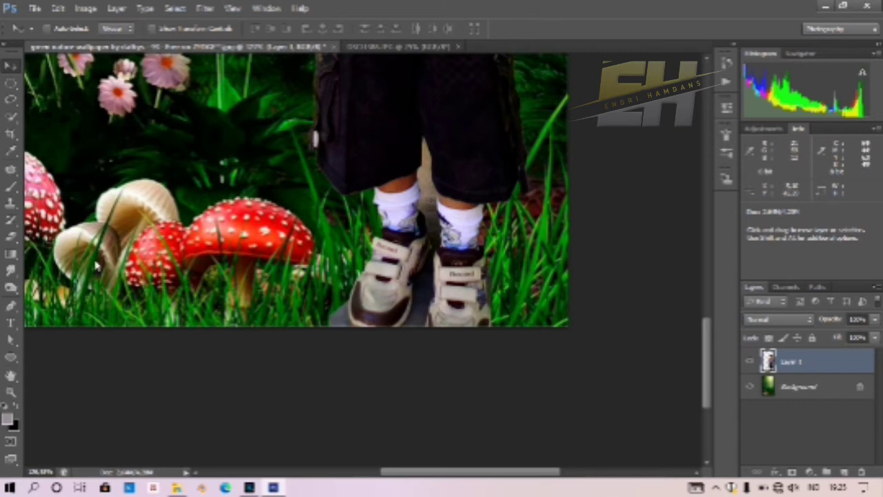
{"action": "left_click", "coordinate": [13, 238]}
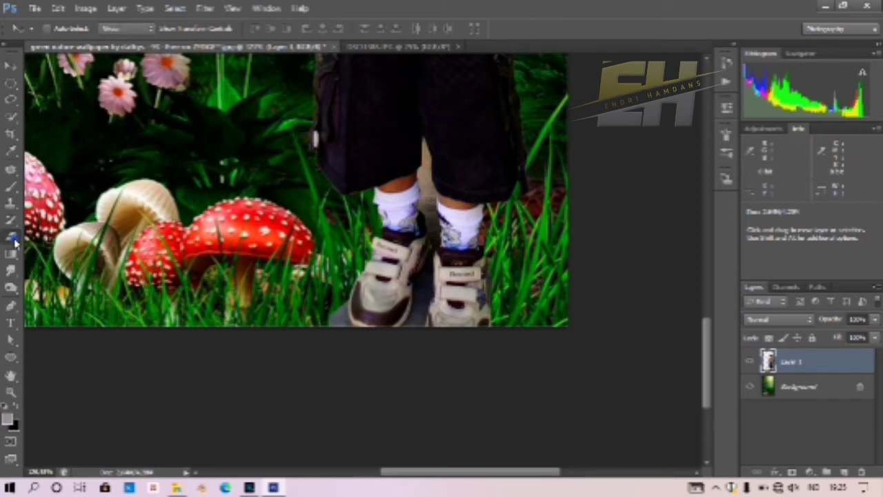
{"action": "left_click", "coordinate": [14, 238]}
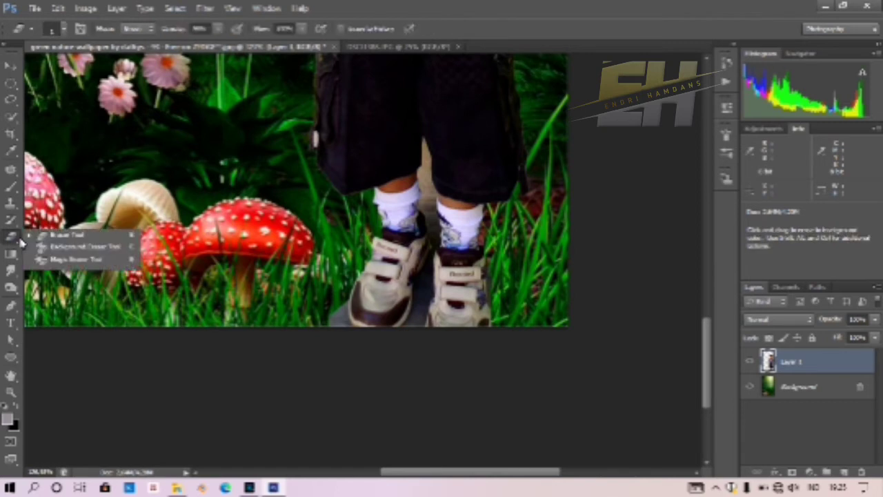
{"action": "left_click", "coordinate": [58, 237]}
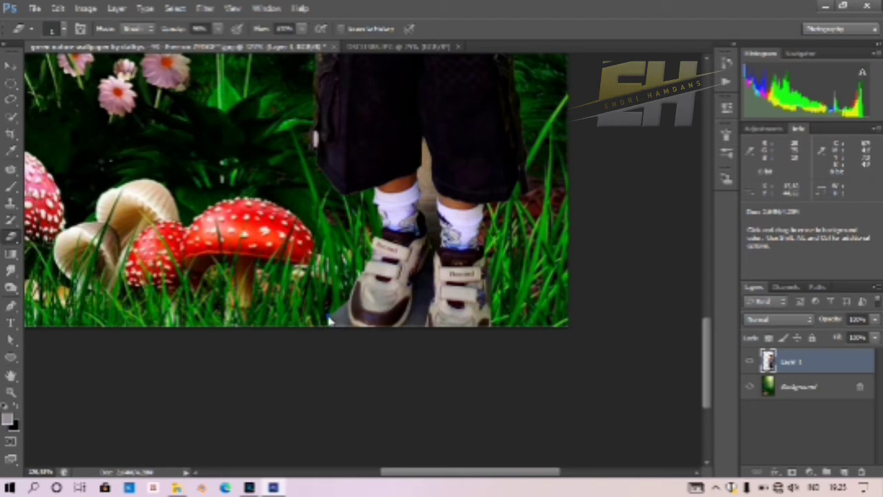
{"action": "left_click", "coordinate": [328, 318]}
{"action": "right_click", "coordinate": [331, 311]}
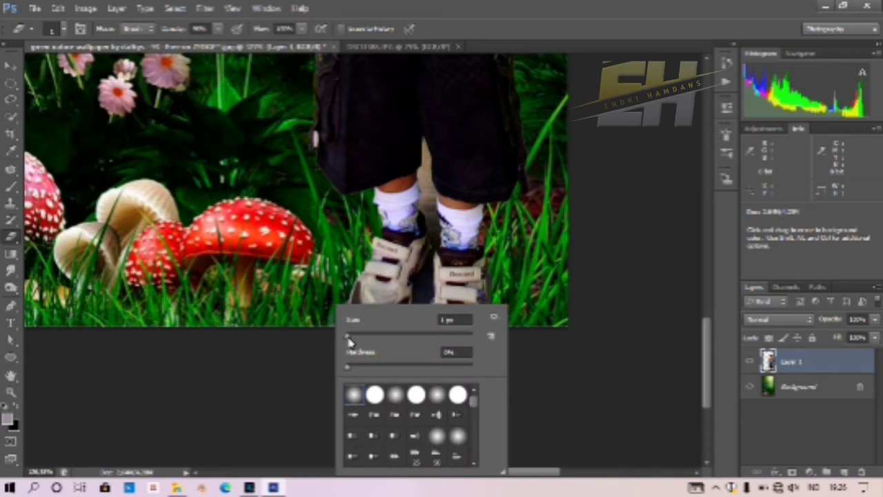
{"action": "left_click", "coordinate": [355, 337]}
{"action": "left_click", "coordinate": [354, 336]}
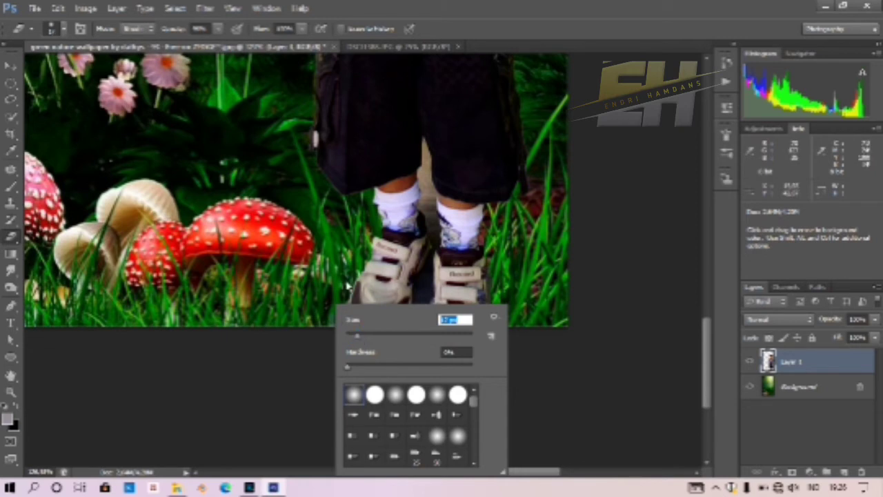
{"action": "left_click", "coordinate": [705, 338]}
Step: Erase the dark patch between the boy's shoes to reveal the grass
{"action": "scroll", "coordinate": [353, 288], "scroll_direction": "up", "scroll_amount": 1, "text": "alt"}
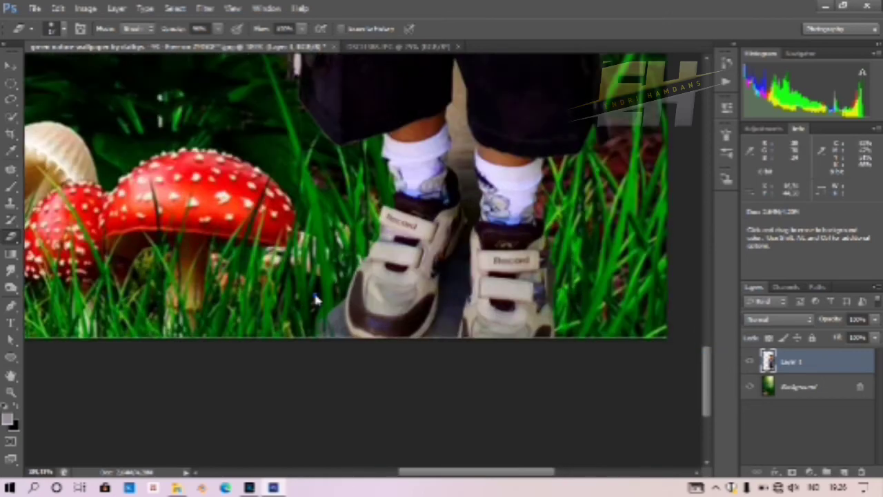
{"action": "scroll", "coordinate": [317, 298], "scroll_direction": "up", "scroll_amount": 1, "text": "alt"}
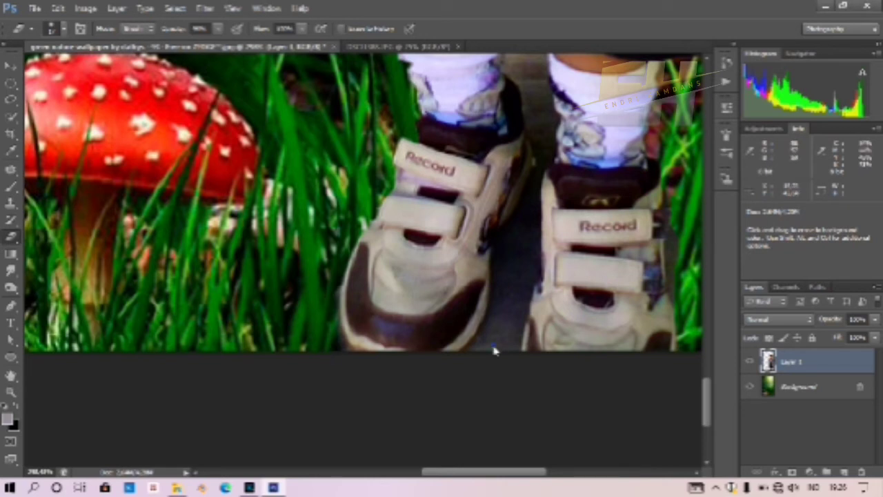
{"action": "left_click_drag", "start_coordinate": [493, 350], "coordinate": [514, 284]}
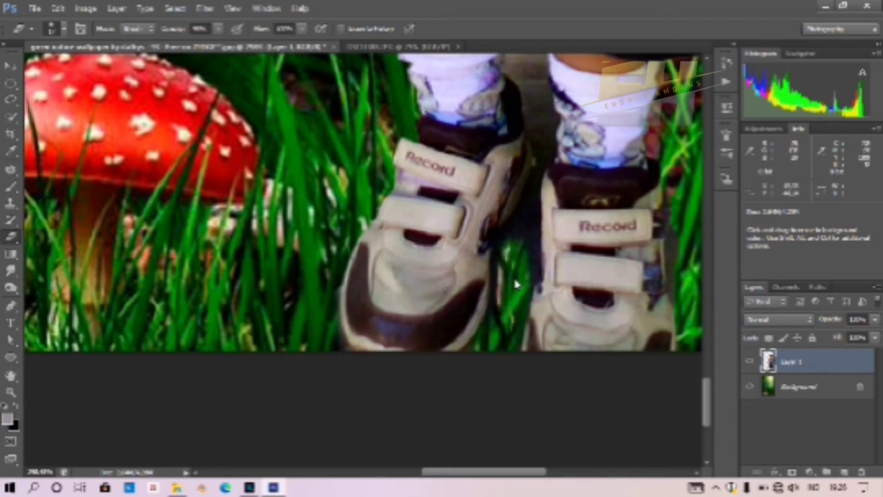
{"action": "left_click_drag", "start_coordinate": [514, 284], "coordinate": [505, 253]}
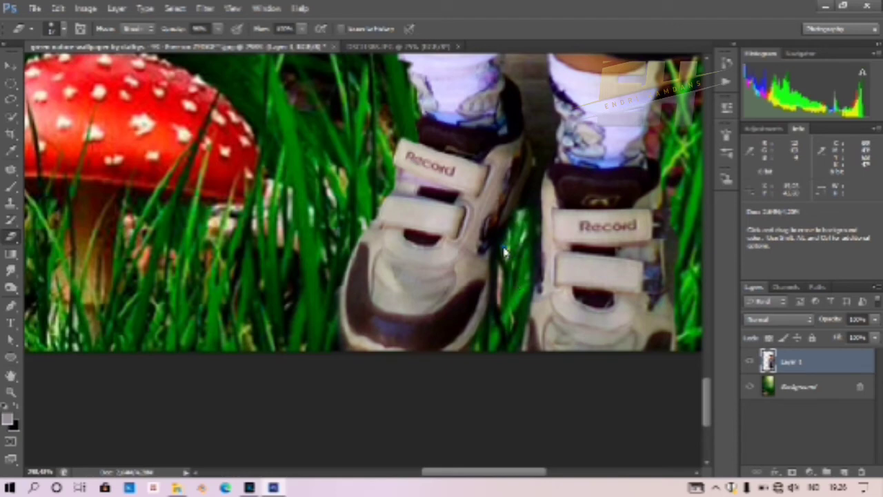
Step: Shrink the eraser brush and erase leftover dark bits beside the shoe
{"action": "scroll", "coordinate": [504, 254], "scroll_direction": "up", "scroll_amount": 2}
{"action": "right_click", "coordinate": [507, 248]}
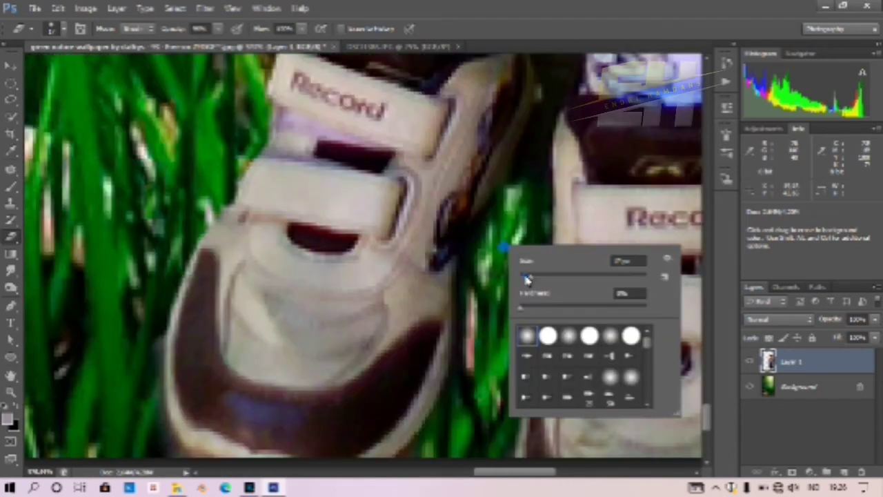
{"action": "mouse_move", "coordinate": [526, 278]}
{"action": "left_mouse_down"}
{"action": "mouse_move", "coordinate": [501, 236]}
{"action": "mouse_move", "coordinate": [498, 284]}
{"action": "left_mouse_up"}
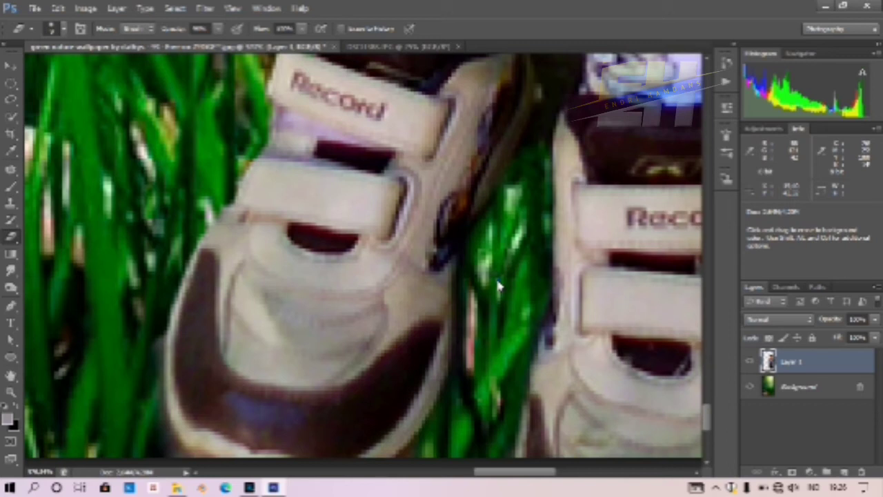
{"action": "left_click_drag", "start_coordinate": [498, 284], "coordinate": [489, 309]}
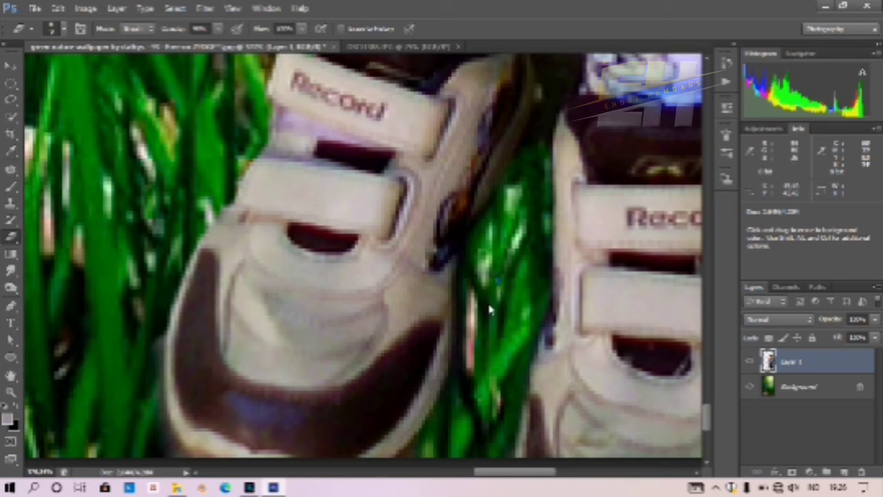
Step: Nudge the boy slightly up on the wallpaper and zoom in on his shorts and socks
{"action": "scroll", "coordinate": [489, 309], "scroll_direction": "down", "scroll_amount": 3}
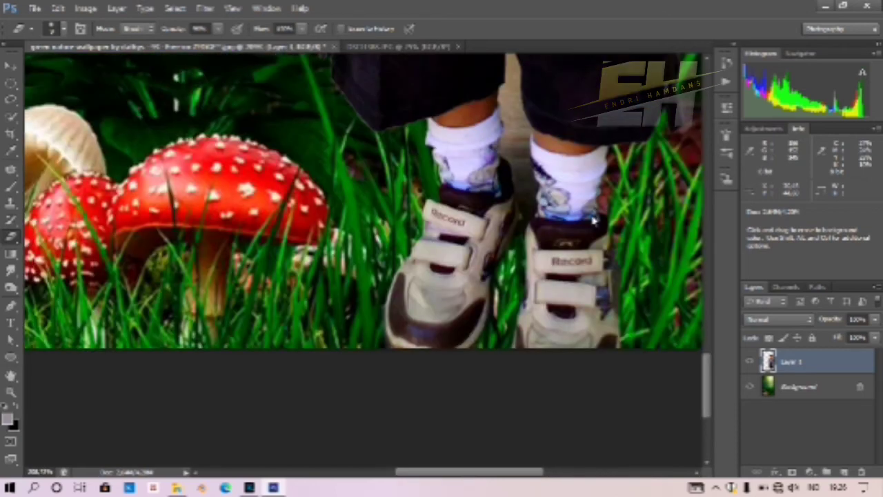
{"action": "scroll", "coordinate": [593, 219], "scroll_direction": "up", "scroll_amount": 3}
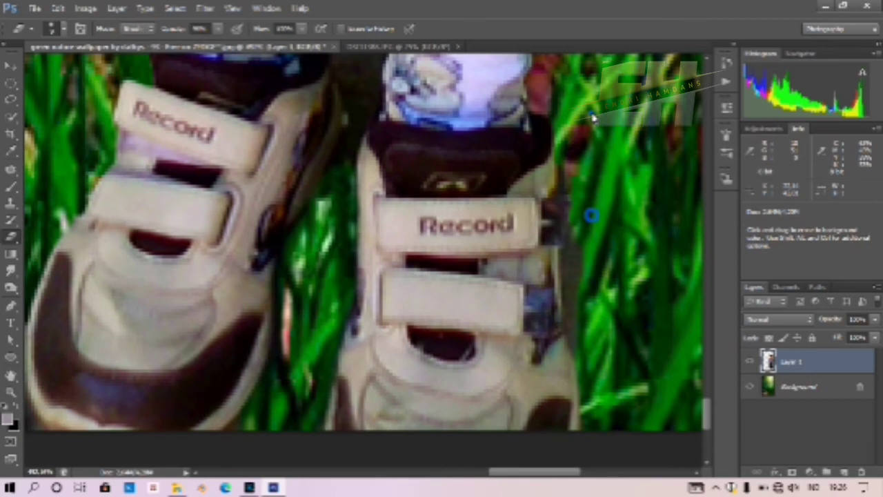
{"action": "scroll", "coordinate": [376, 400], "scroll_direction": "down", "scroll_amount": 3}
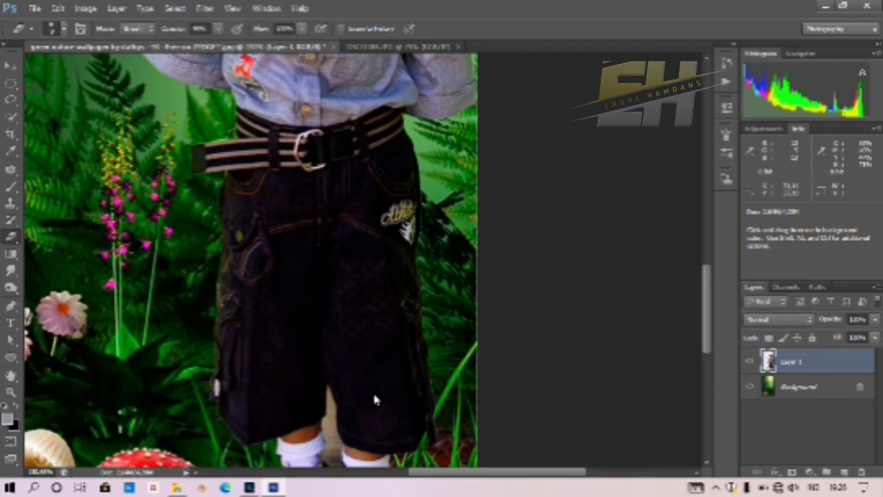
{"action": "scroll", "coordinate": [373, 391], "scroll_direction": "down", "scroll_amount": 1}
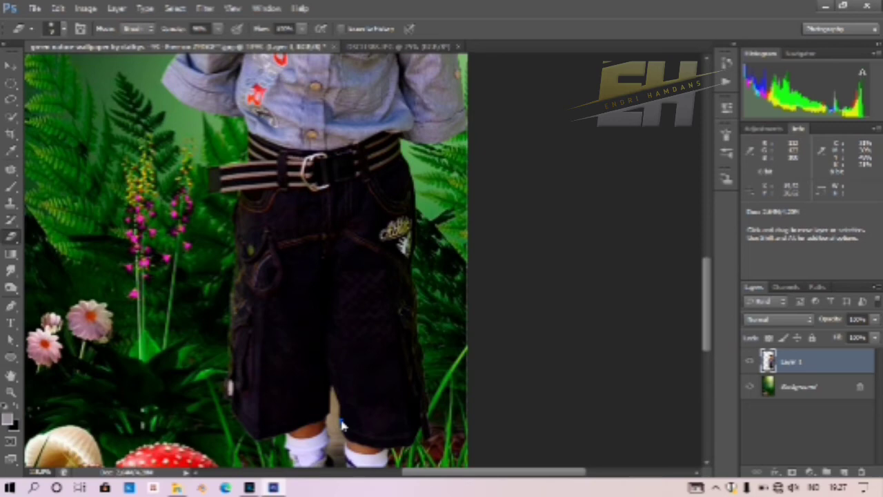
{"action": "left_click_drag", "start_coordinate": [343, 425], "coordinate": [348, 416]}
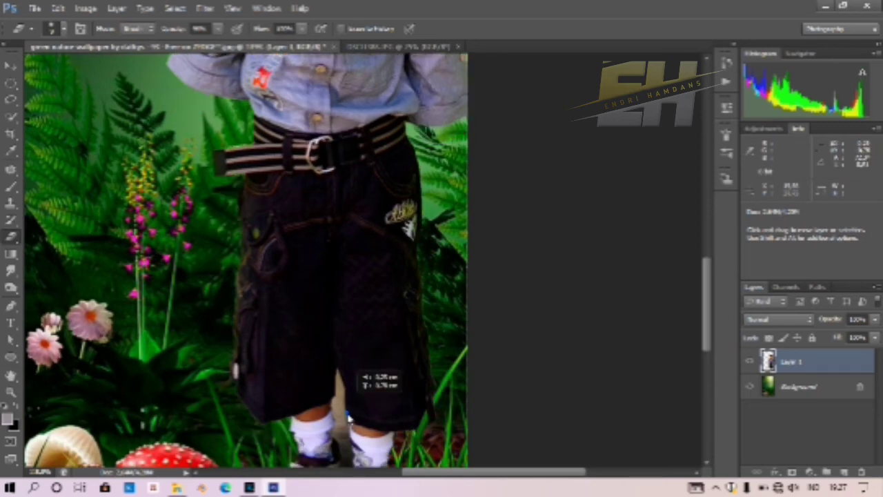
{"action": "key", "text": "ctrl+plus"}
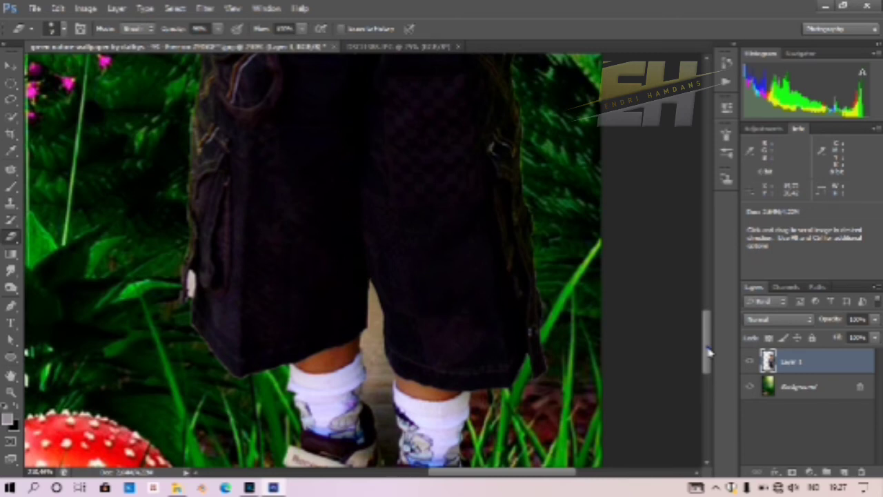
Step: Erase the beige background between the boy's legs, including the last light spot
{"action": "left_click_drag", "start_coordinate": [707, 352], "coordinate": [707, 381]}
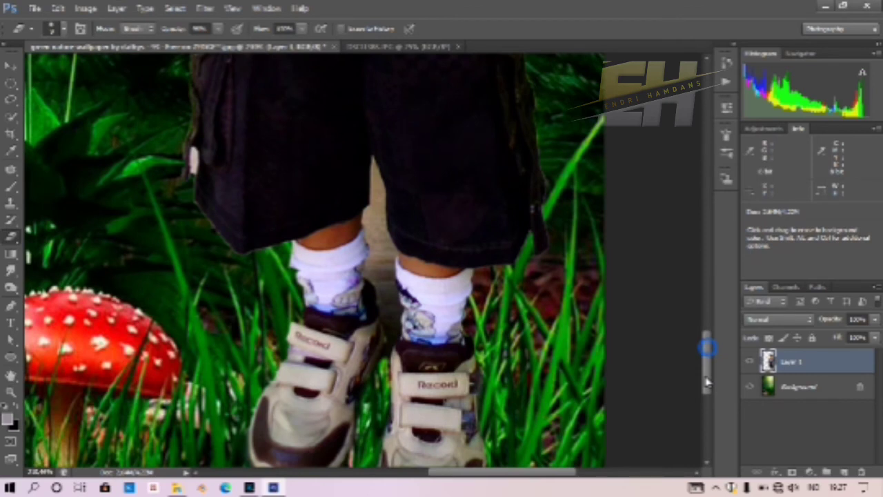
{"action": "left_click_drag", "start_coordinate": [707, 382], "coordinate": [707, 372]}
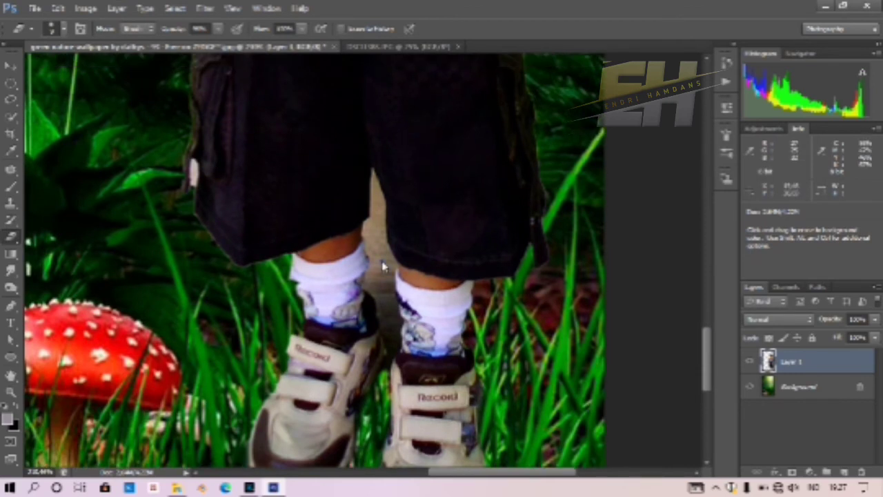
{"action": "scroll", "coordinate": [383, 267], "scroll_direction": "up", "scroll_amount": 1}
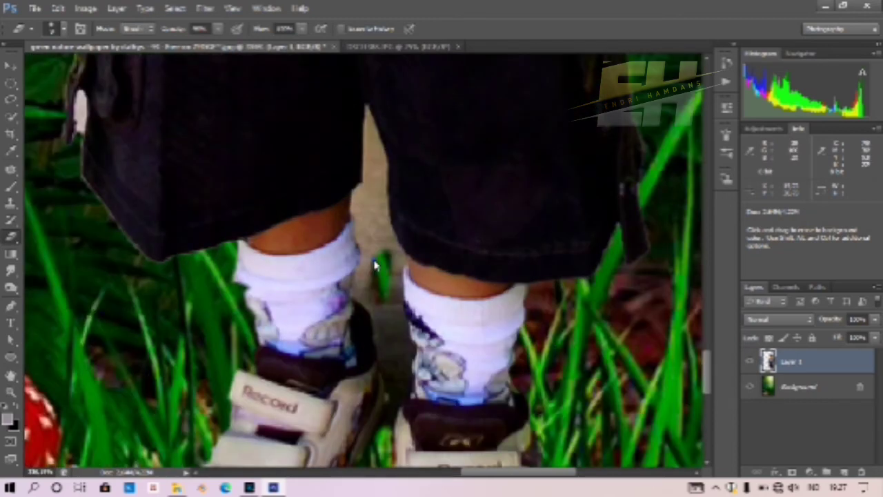
{"action": "left_click_drag", "start_coordinate": [374, 265], "coordinate": [362, 205]}
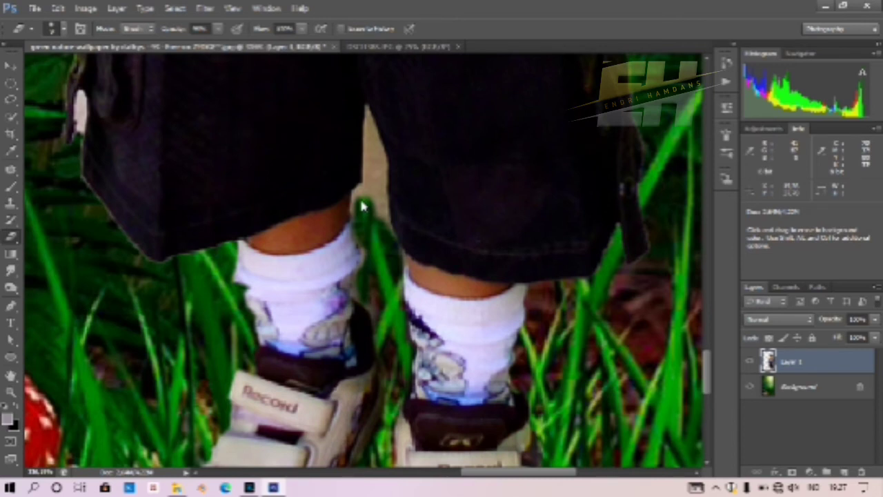
{"action": "left_click_drag", "start_coordinate": [363, 205], "coordinate": [370, 136]}
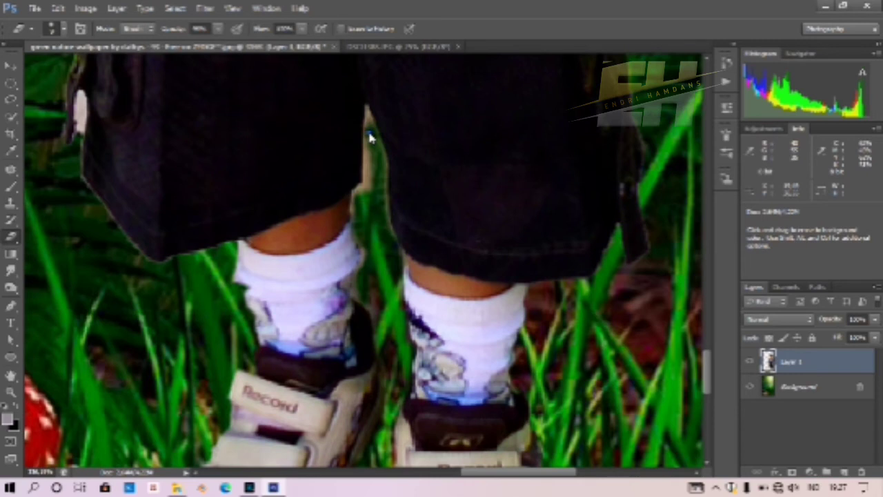
{"action": "left_click_drag", "start_coordinate": [371, 138], "coordinate": [388, 165]}
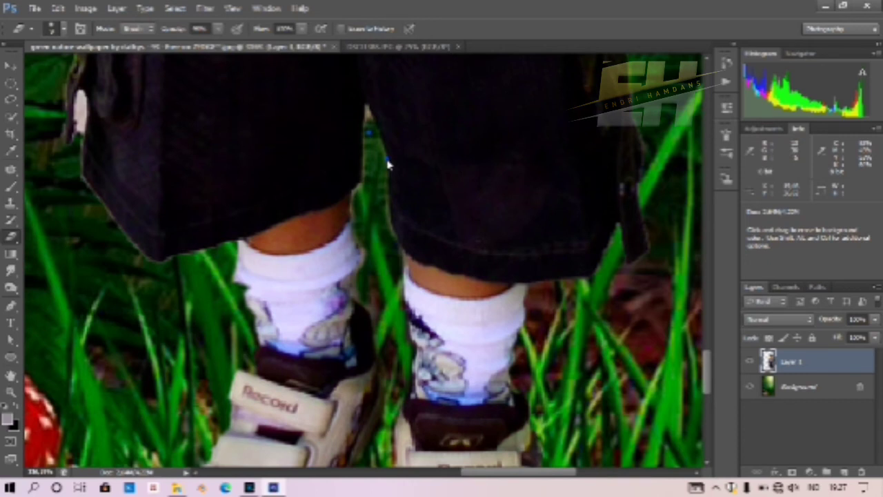
{"action": "left_click", "coordinate": [369, 118]}
Step: Shrink the boy on Layer 1 with Free Transform so he stands smaller among the ferns
{"action": "key", "text": "ctrl+0"}
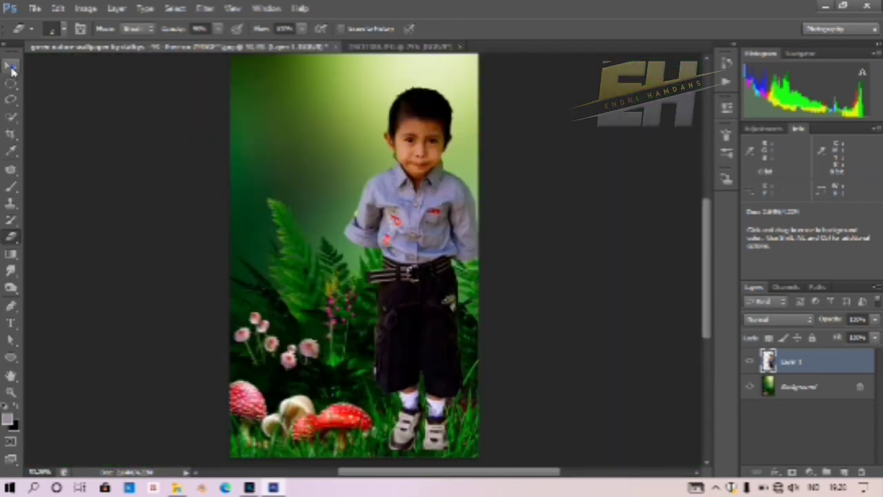
{"action": "key", "text": "ctrl+t"}
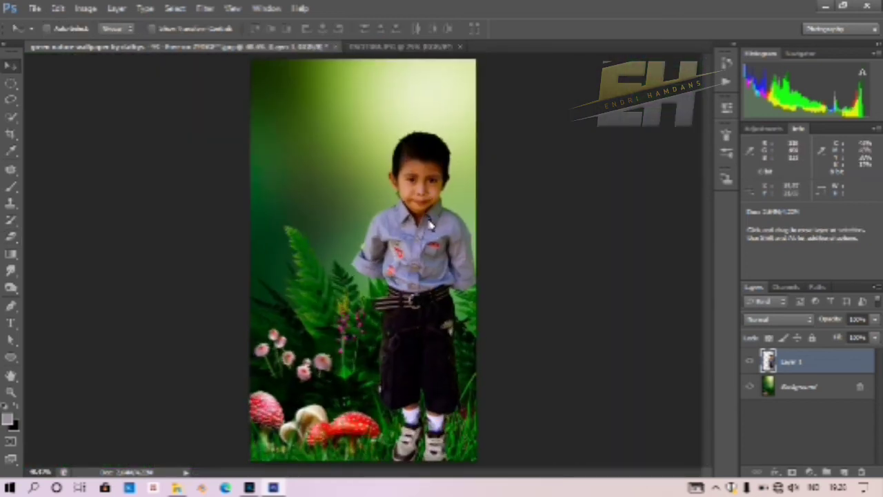
{"action": "key", "text": "Return"}
Step: Zoom in and out to check the boy's legs in the grass, then select the Clone Stamp tool
{"action": "key", "text": "ctrl+plus"}
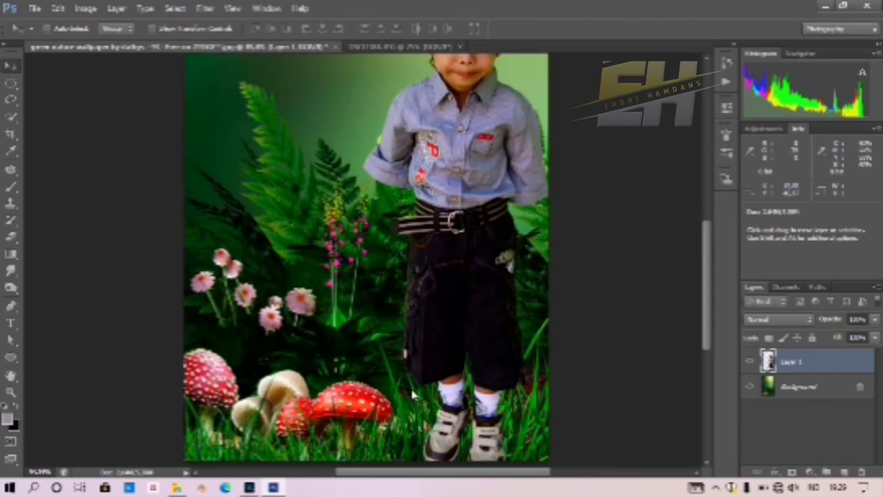
{"action": "key", "text": "ctrl+plus"}
{"action": "right_click", "coordinate": [365, 217]}
{"action": "key", "text": "Escape"}
{"action": "scroll", "coordinate": [444, 149], "scroll_direction": "down", "scroll_amount": 3}
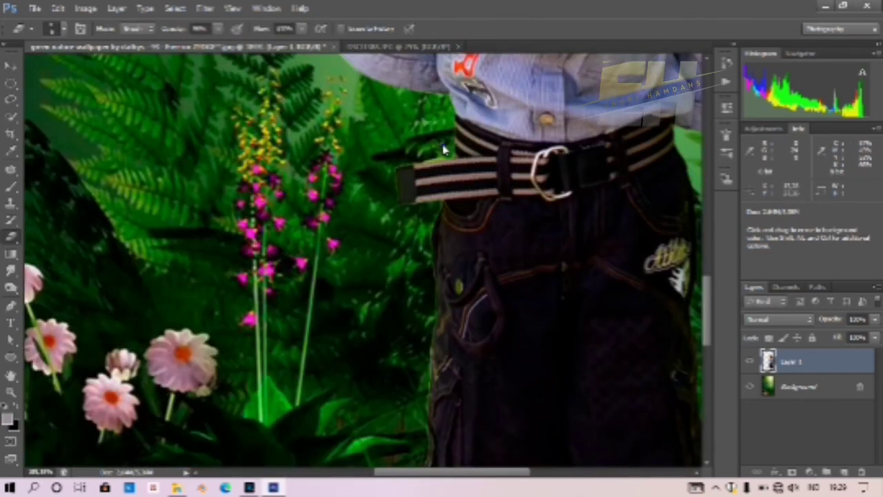
{"action": "key", "text": "ctrl+minus"}
{"action": "key", "text": "ctrl+minus"}
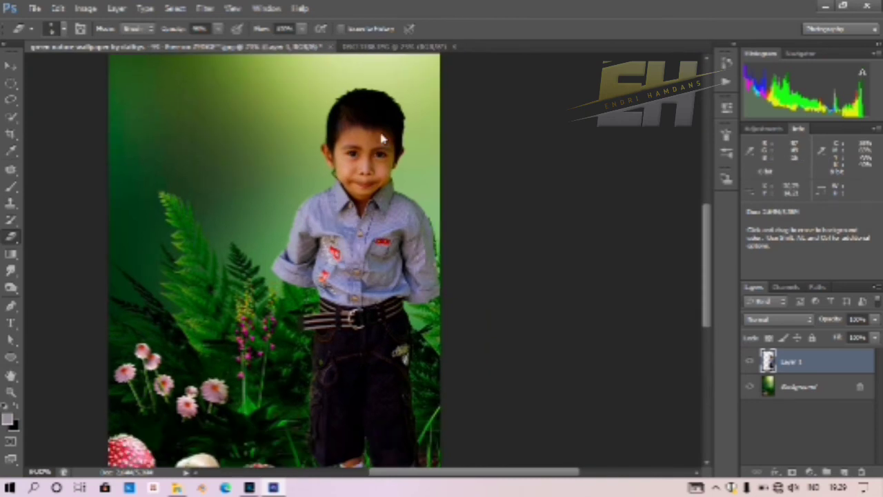
{"action": "key", "text": "ctrl+minus"}
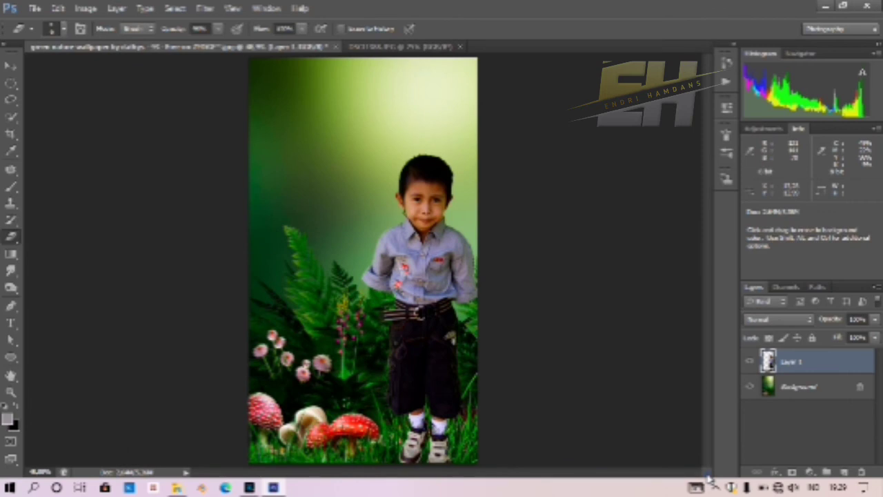
{"action": "key", "text": "ctrl+plus"}
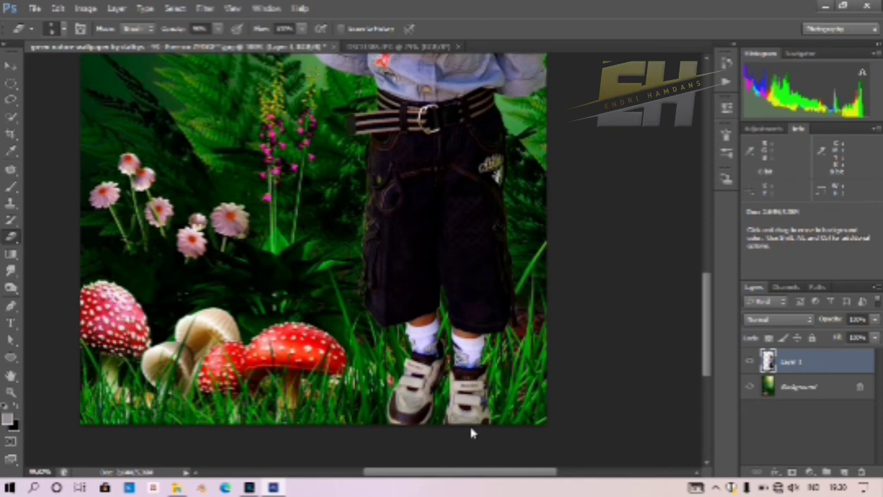
{"action": "key", "text": "s"}
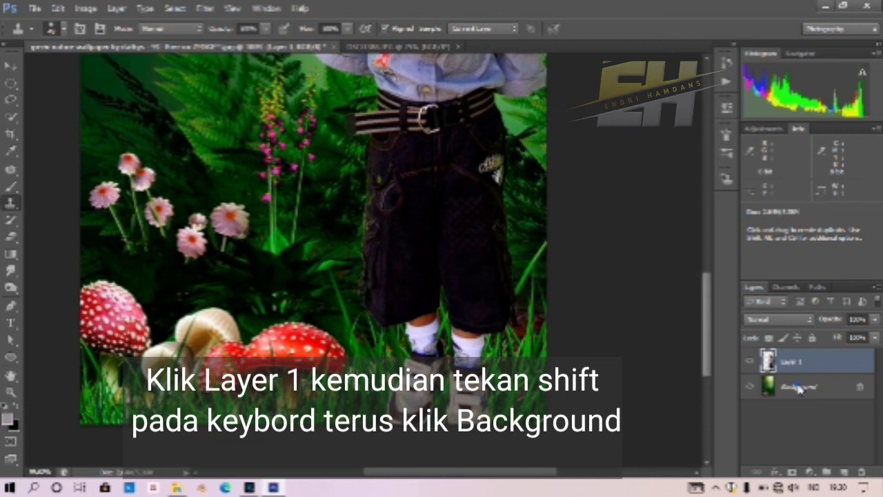
Step: Select Layer 1 together with Background and merge them into one Background layer
{"action": "left_click", "coordinate": [800, 388], "text": "shift"}
{"action": "right_click", "coordinate": [800, 388]}
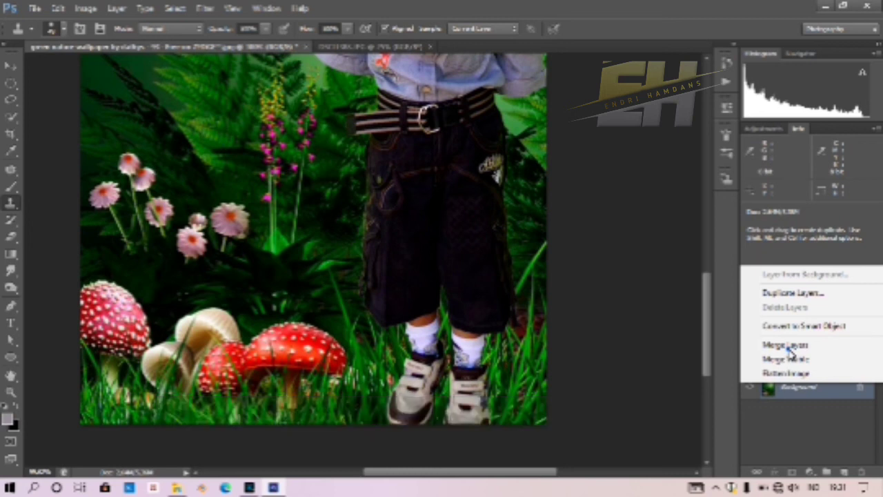
{"action": "left_click", "coordinate": [787, 345]}
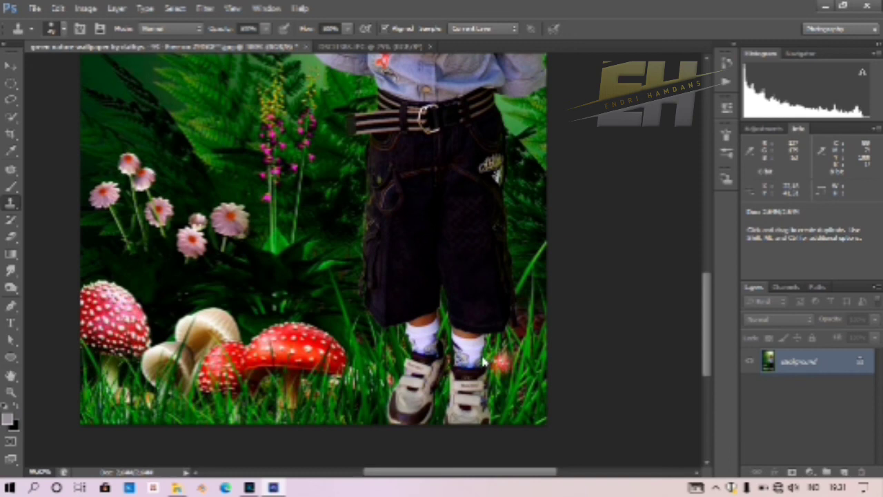
Step: Clone grass over the red berry and the boy's shoe soles, then fit the image in the window
{"action": "left_click_drag", "start_coordinate": [483, 360], "coordinate": [510, 366]}
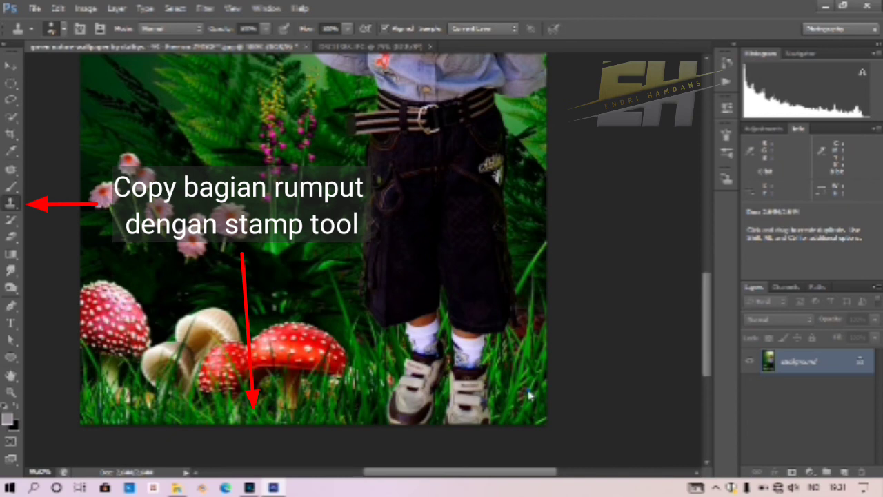
{"action": "left_click_drag", "start_coordinate": [497, 387], "coordinate": [479, 418]}
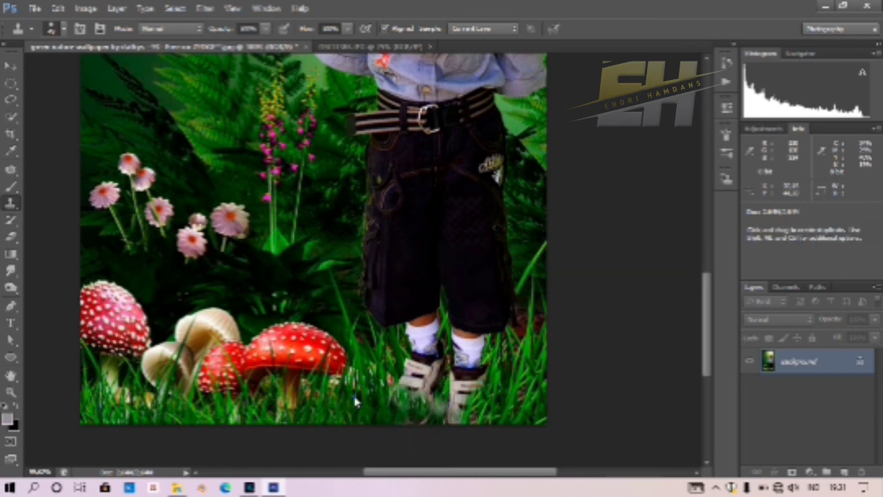
{"action": "right_click", "coordinate": [386, 307]}
{"action": "key", "text": "Escape"}
{"action": "key", "text": "ctrl+0"}
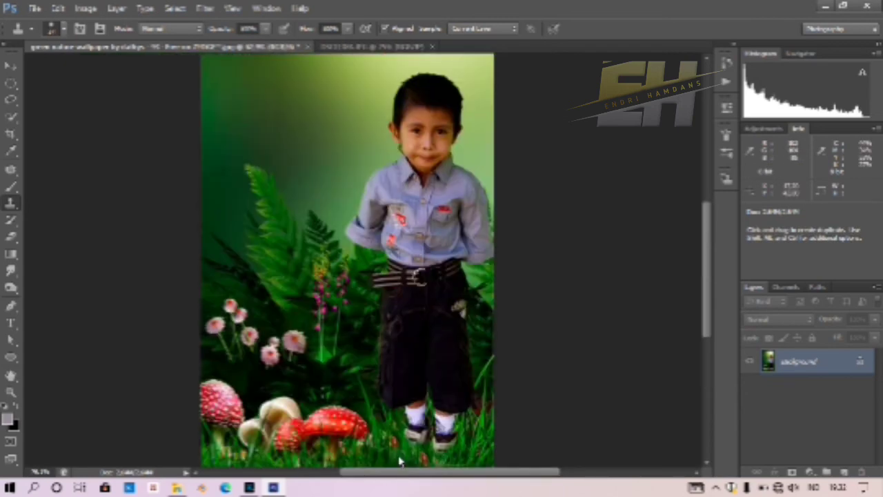